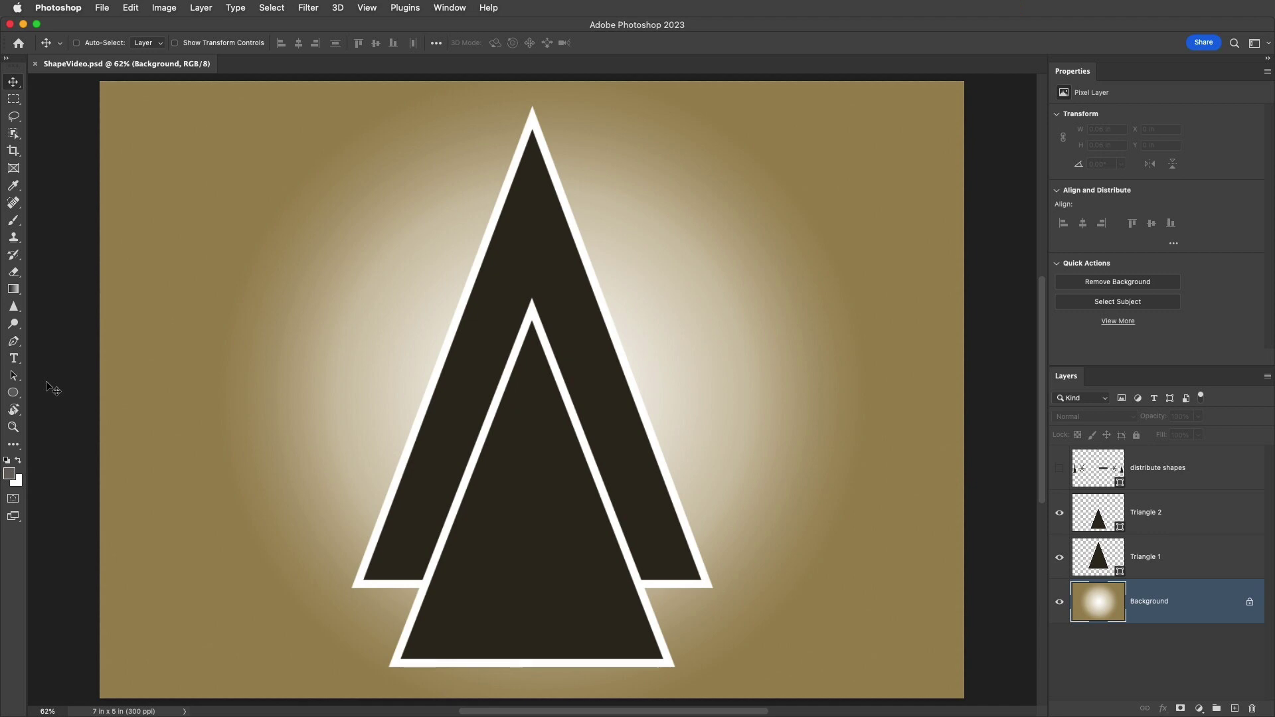
Switch to the Path Selection Tool to pick whole shape paths
click(13, 375)
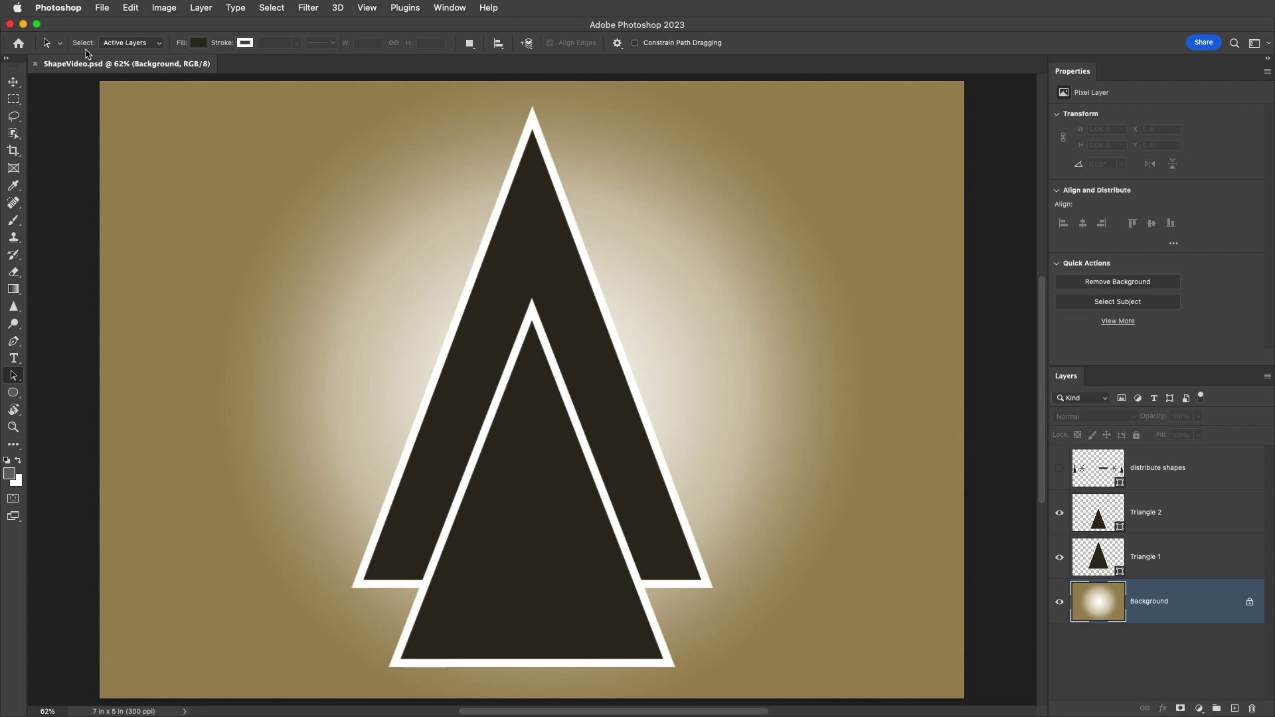
Set Select to All Layers, then pick Triangle 1 and Triangle 2 individually
click(160, 48)
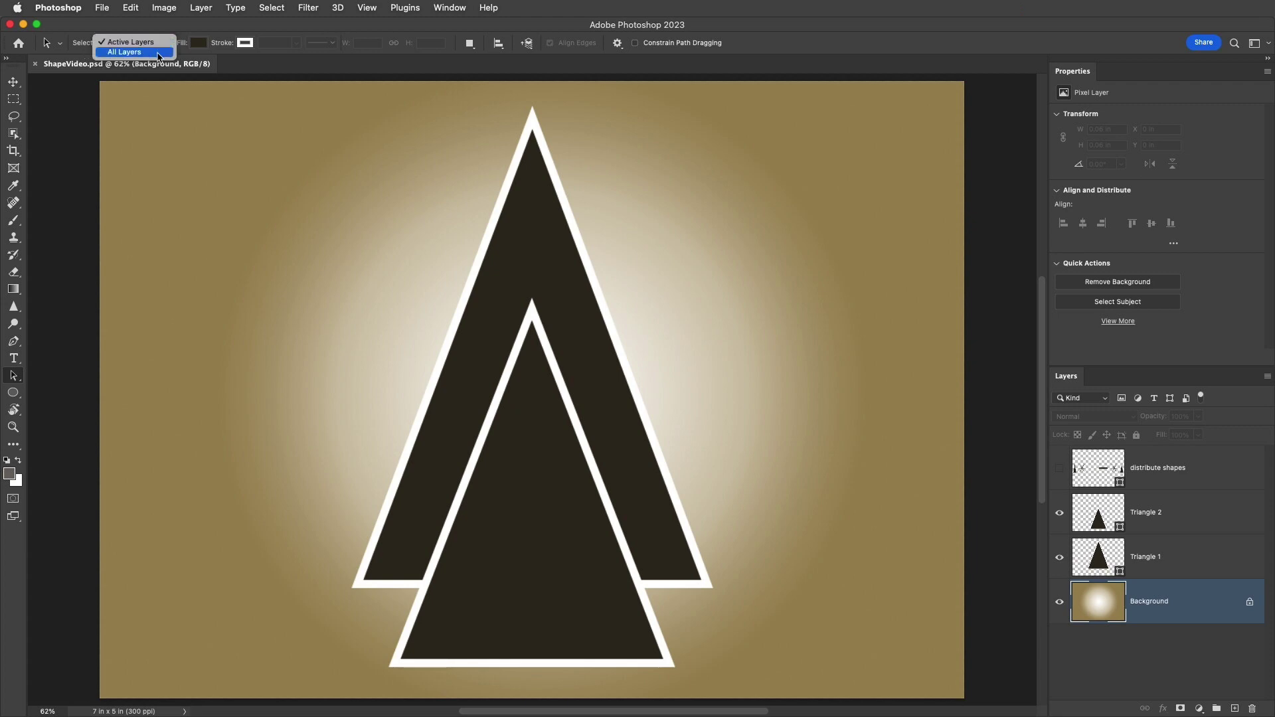
click(159, 54)
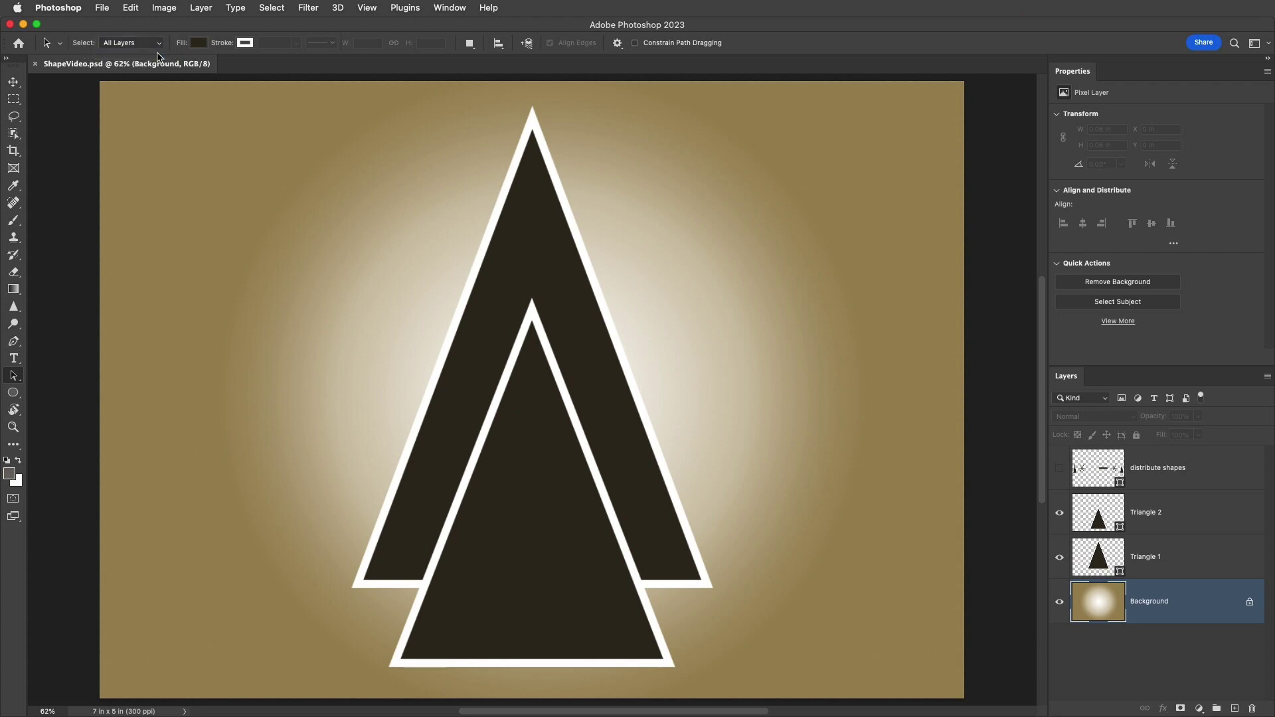
click(512, 228)
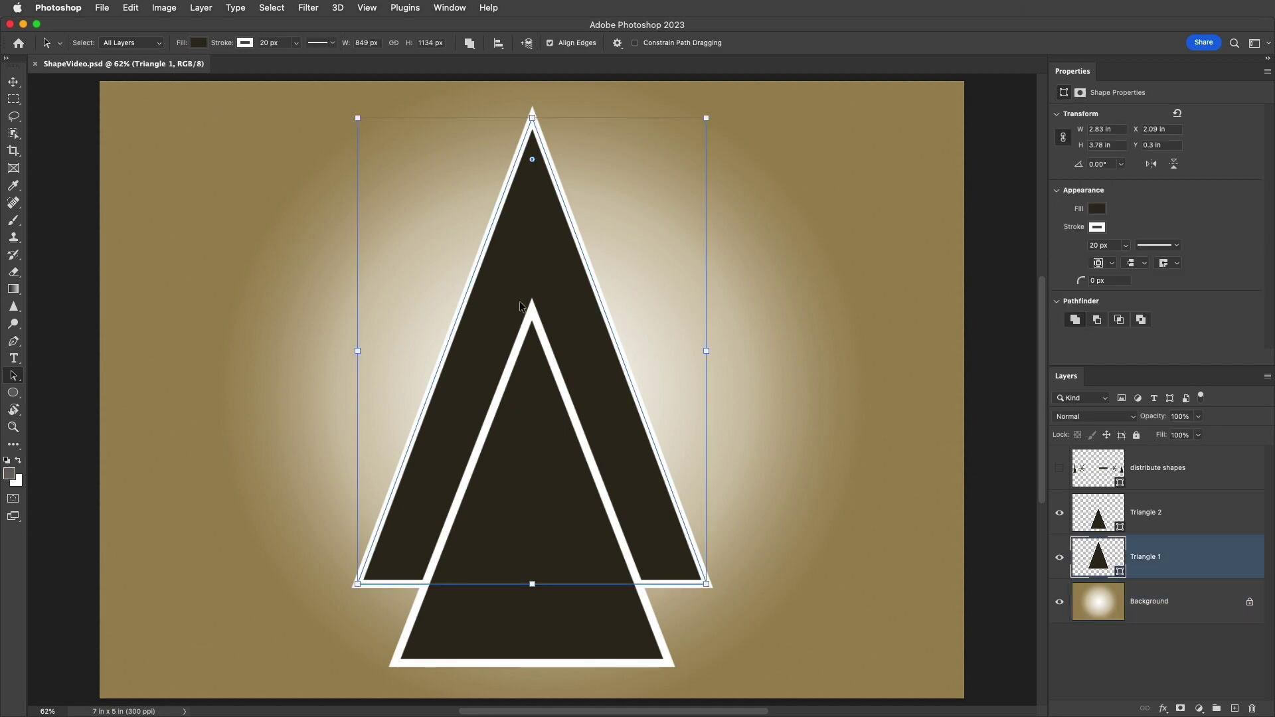
click(531, 639)
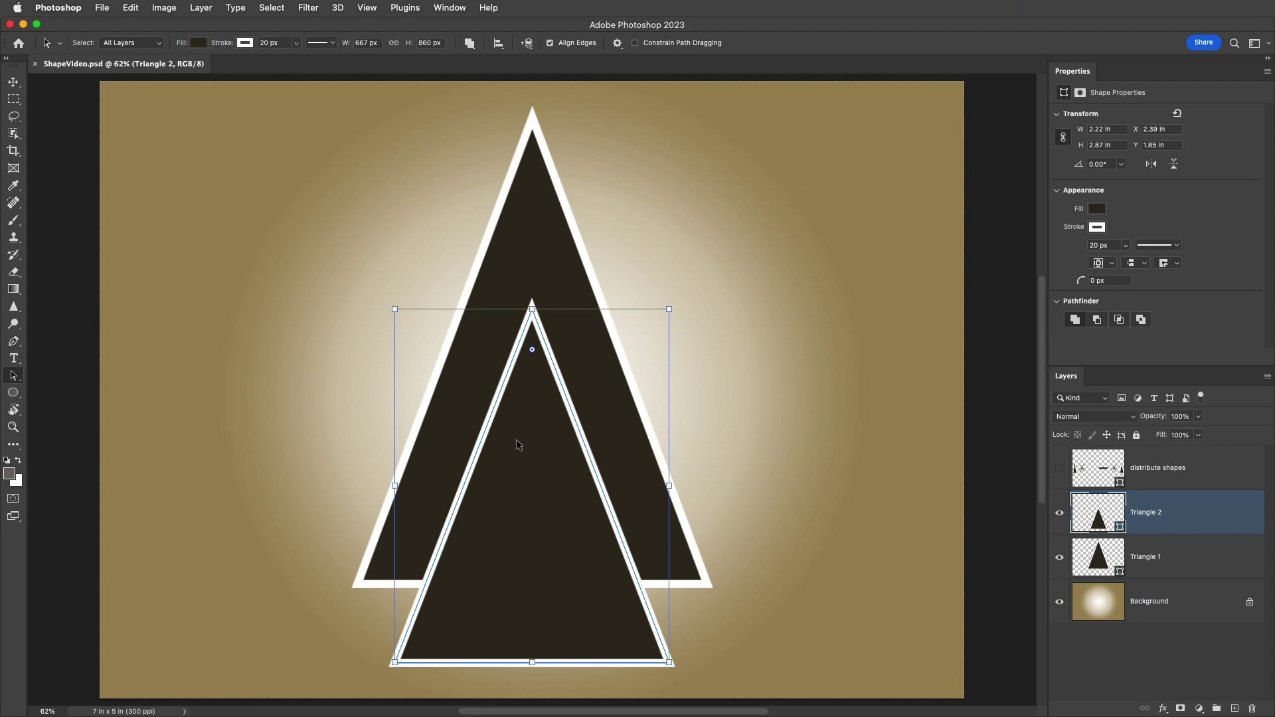
Select both triangle paths together by Shift-clicking and then marquee-dragging around them
shift+click(531, 276)
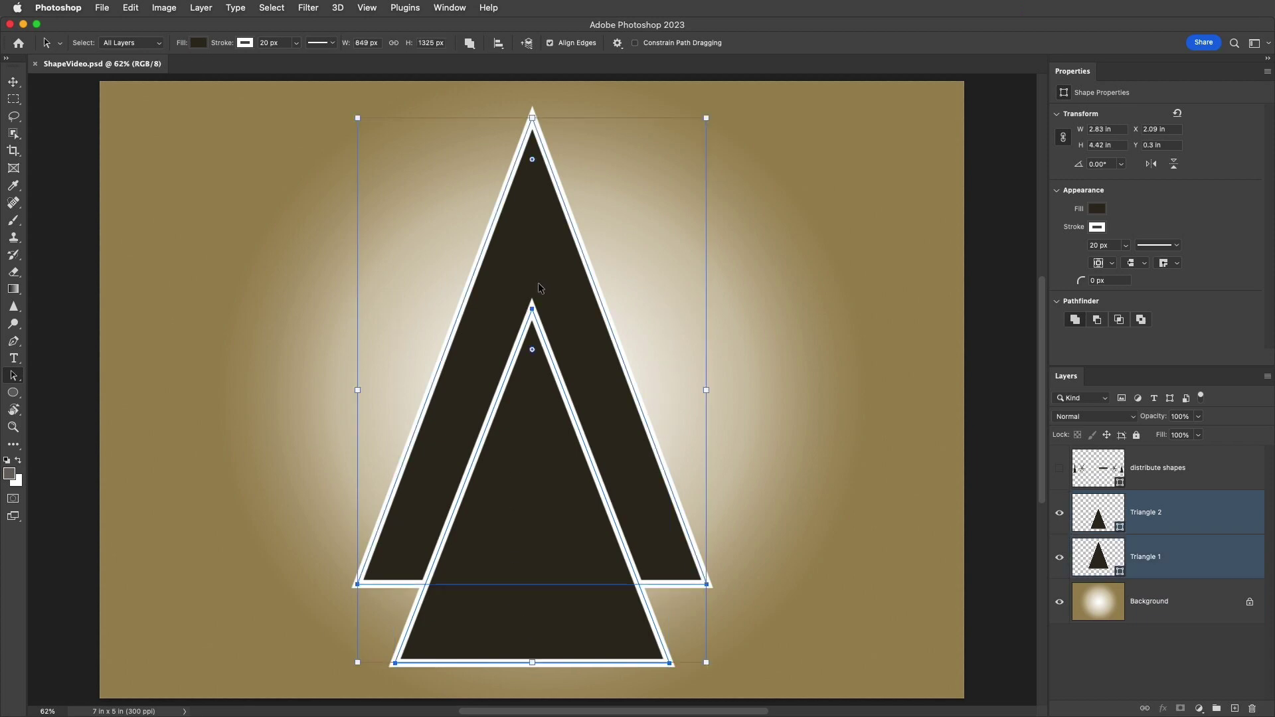
shift+click(524, 276)
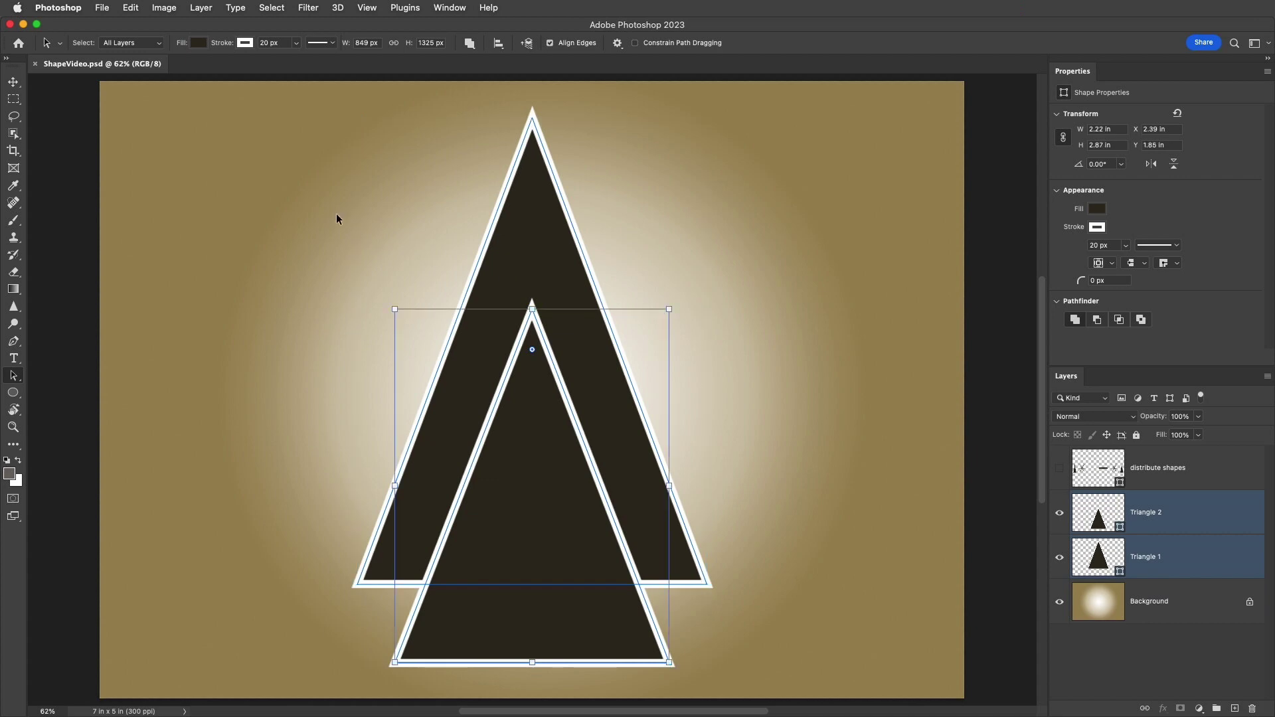
drag(307, 189, 726, 464)
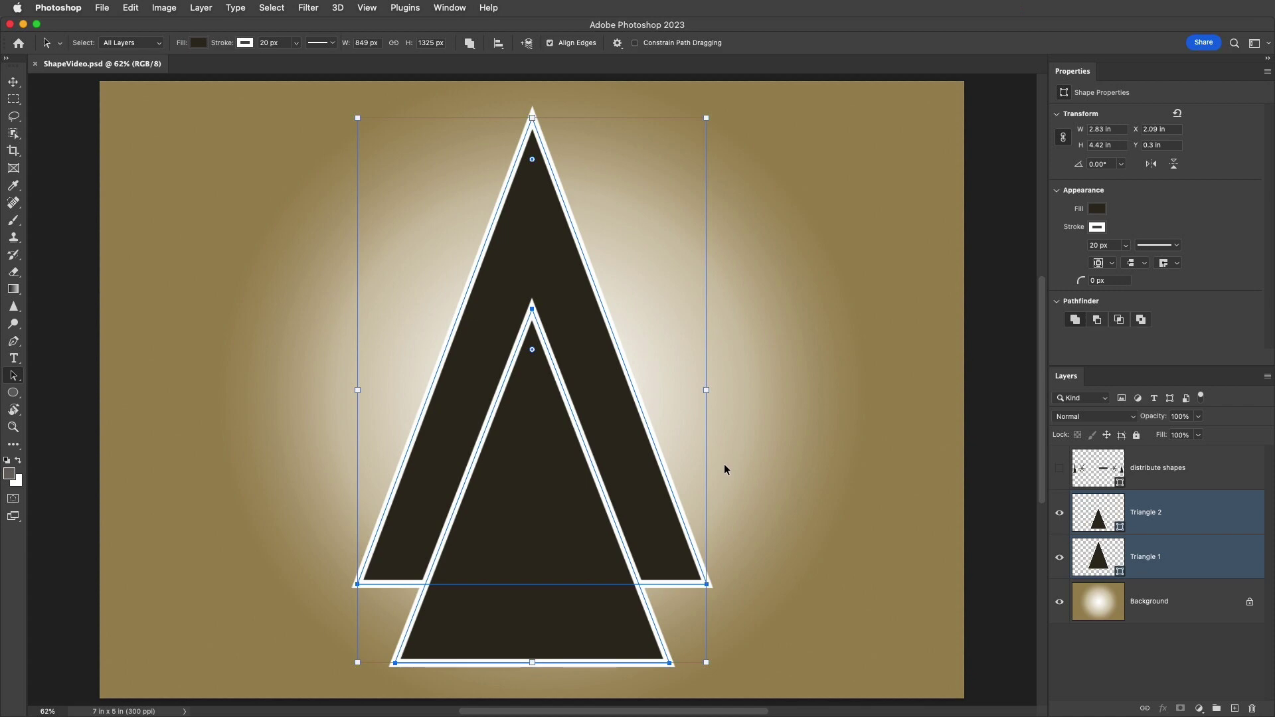
Keep All Layers and open Keyboard Shortcuts showing the Tools category
click(158, 43)
click(164, 42)
click(136, 10)
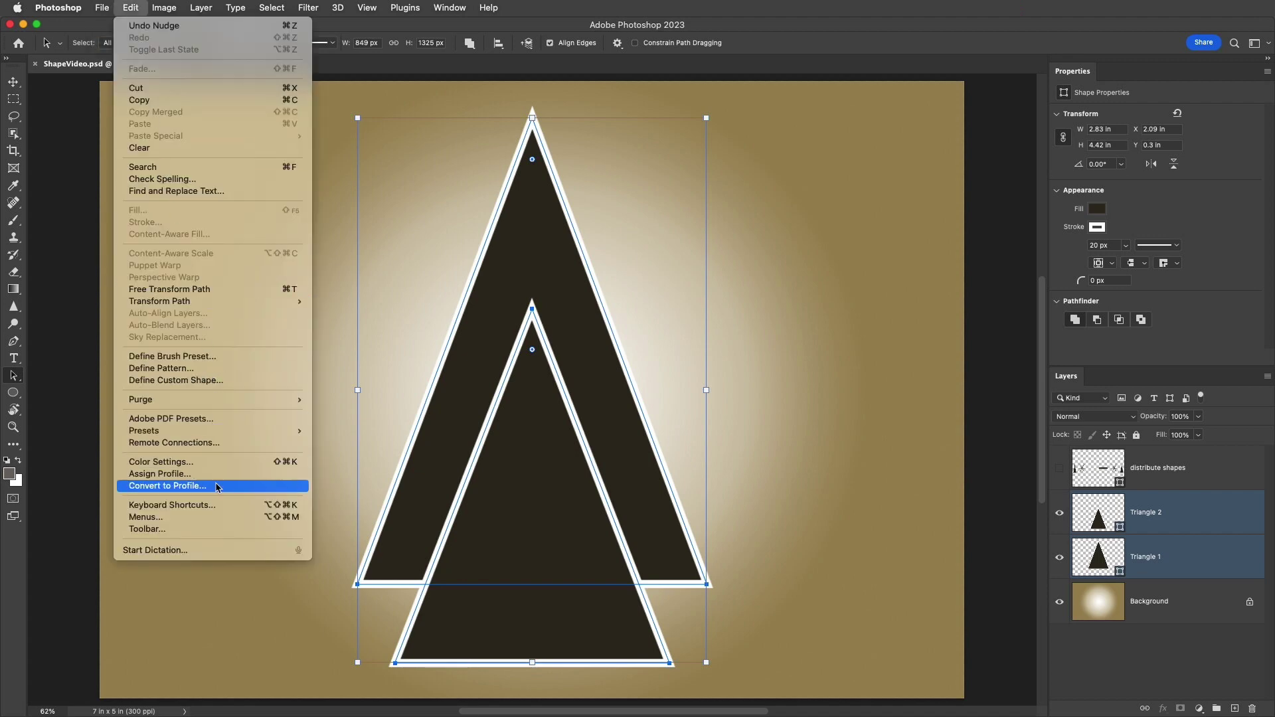
click(218, 506)
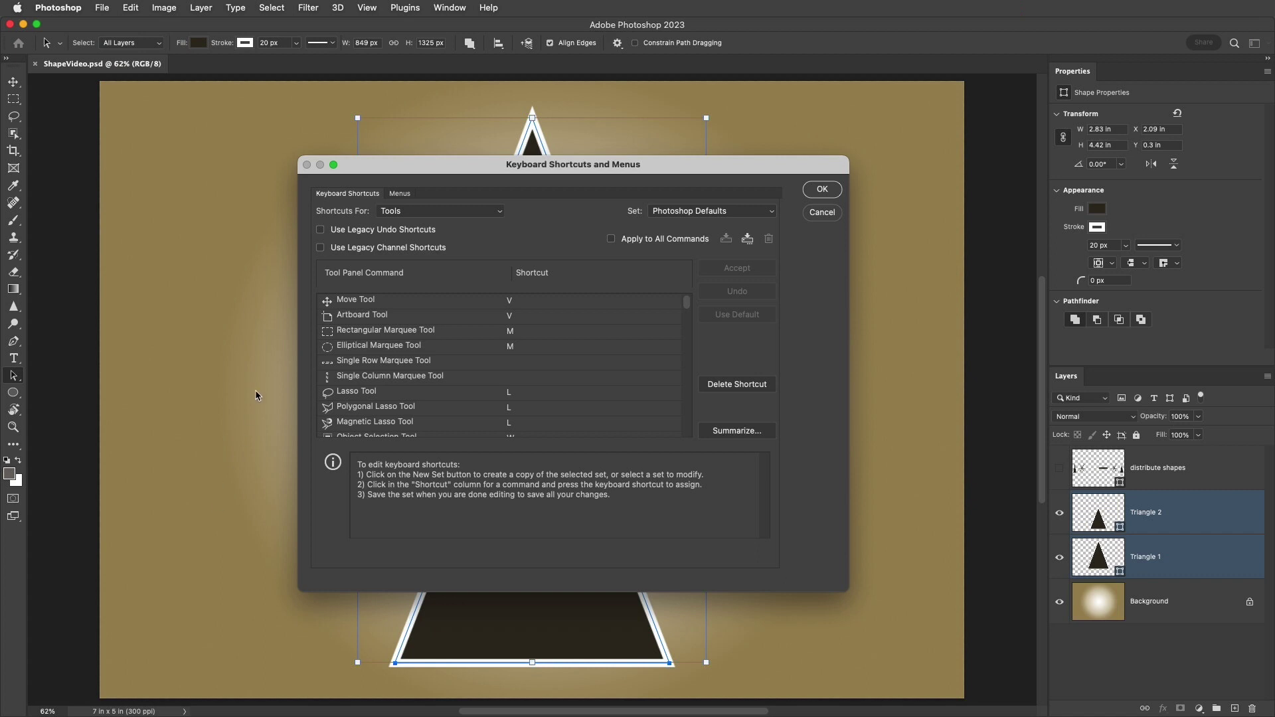
click(405, 213)
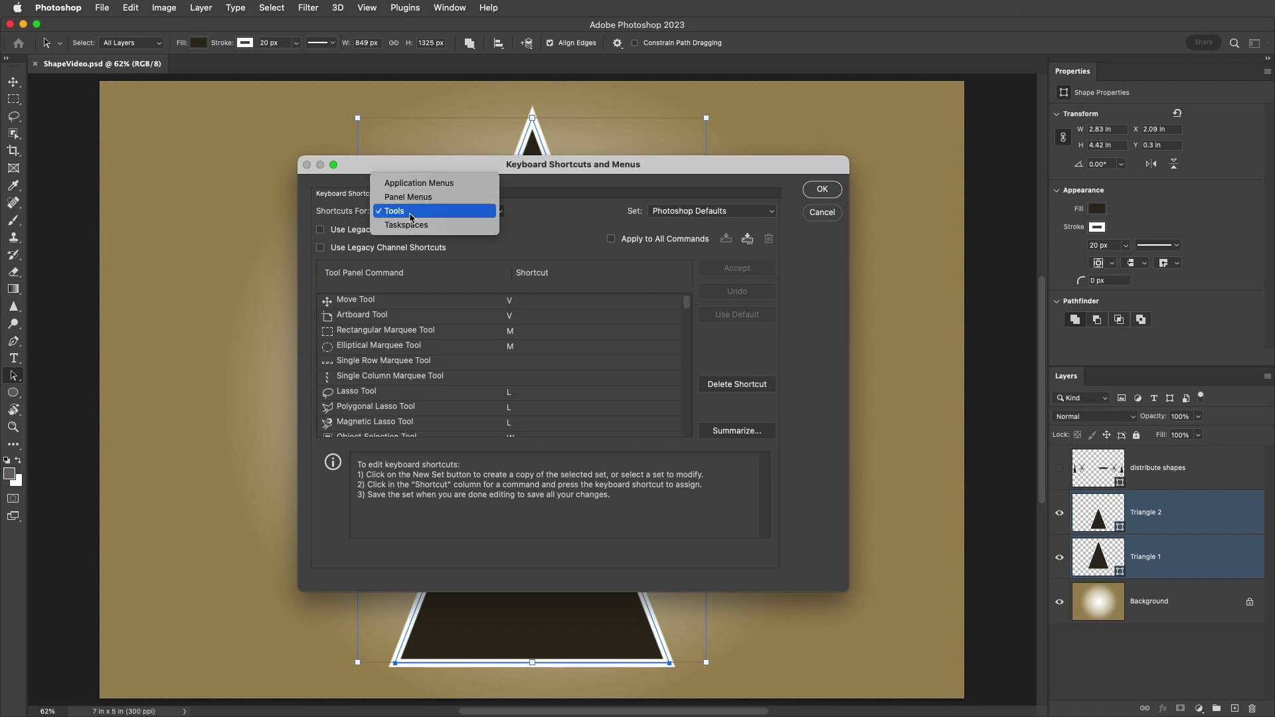
click(411, 211)
Assign N to Direct Selection Mode Toggle, accept the conflict, and save
drag(686, 303, 692, 434)
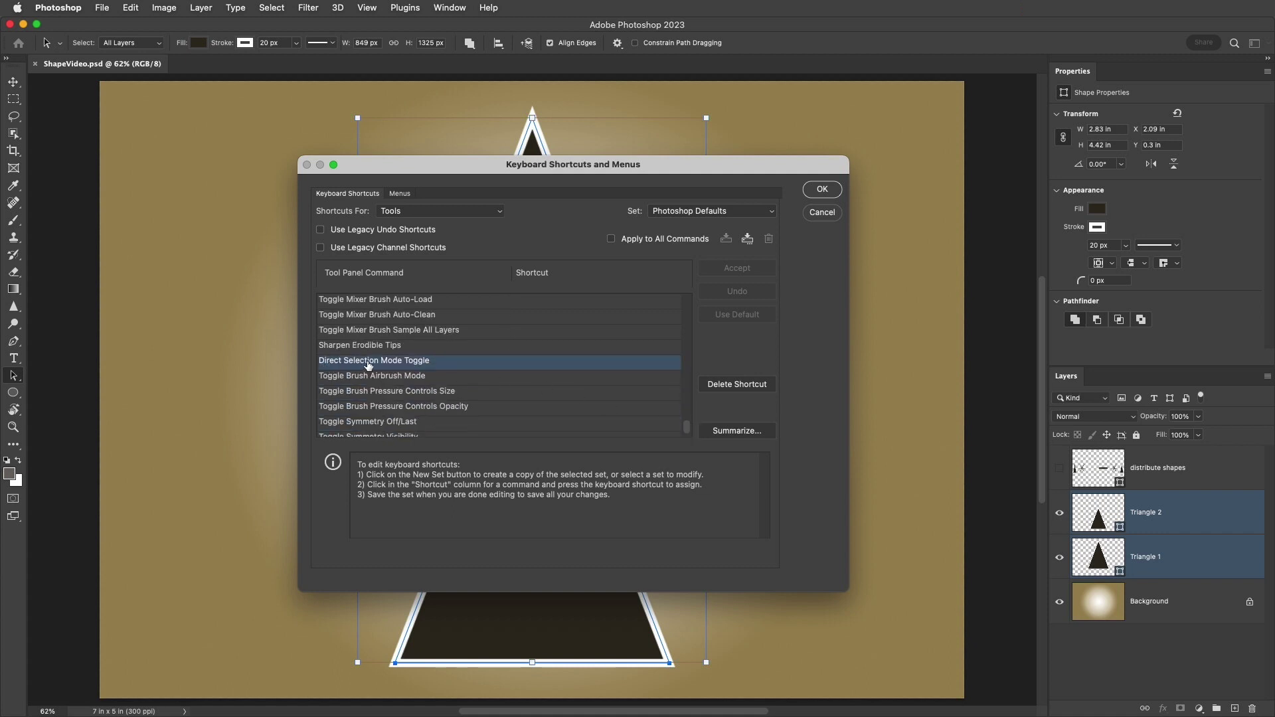
click(524, 361)
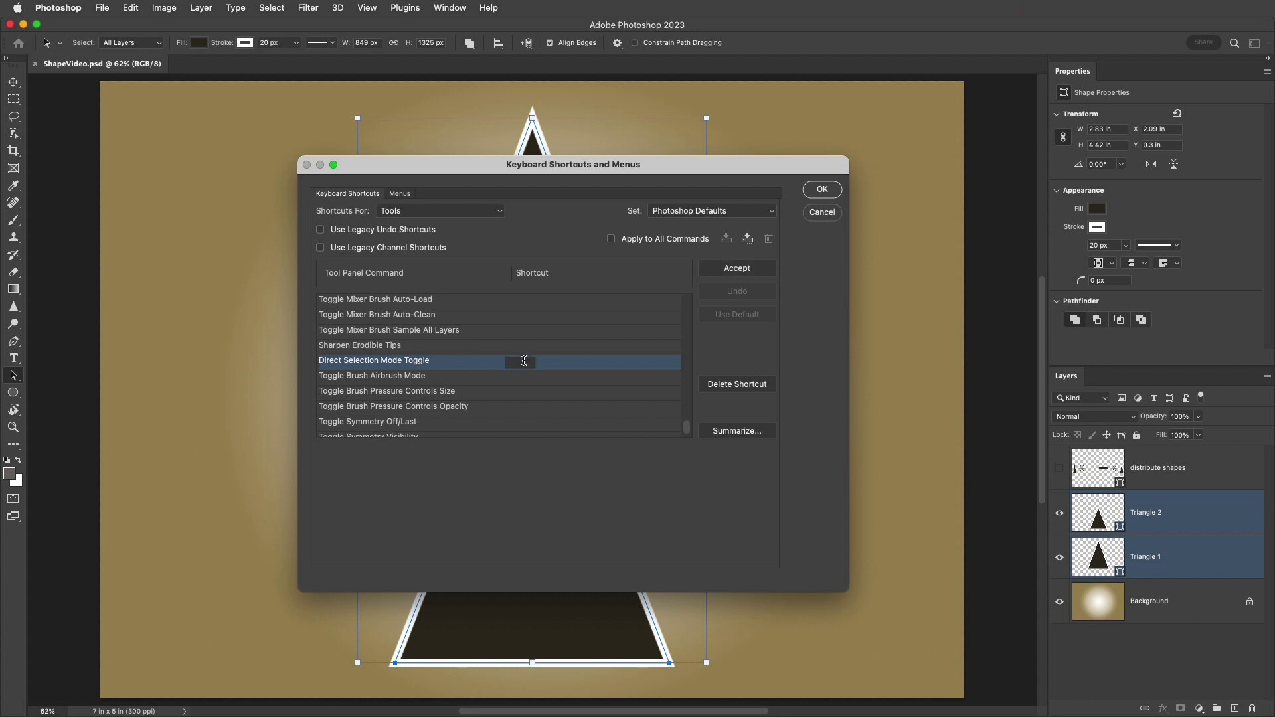
key(n)
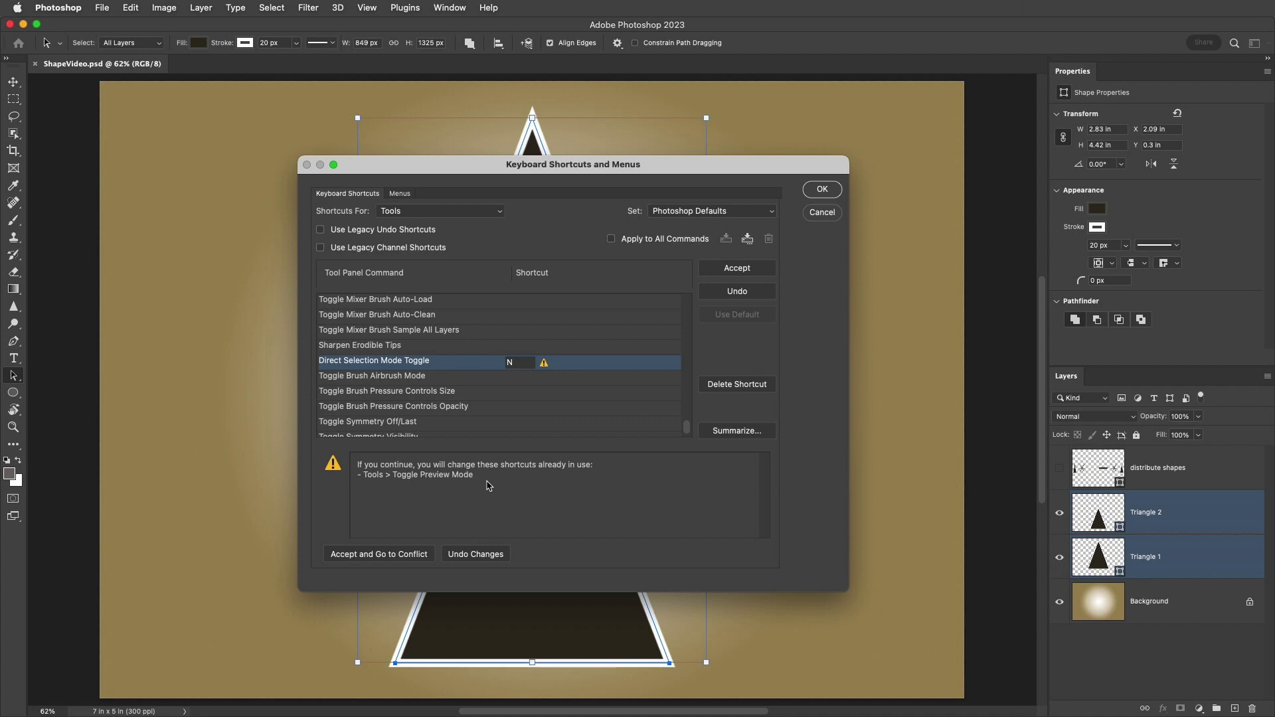
click(714, 270)
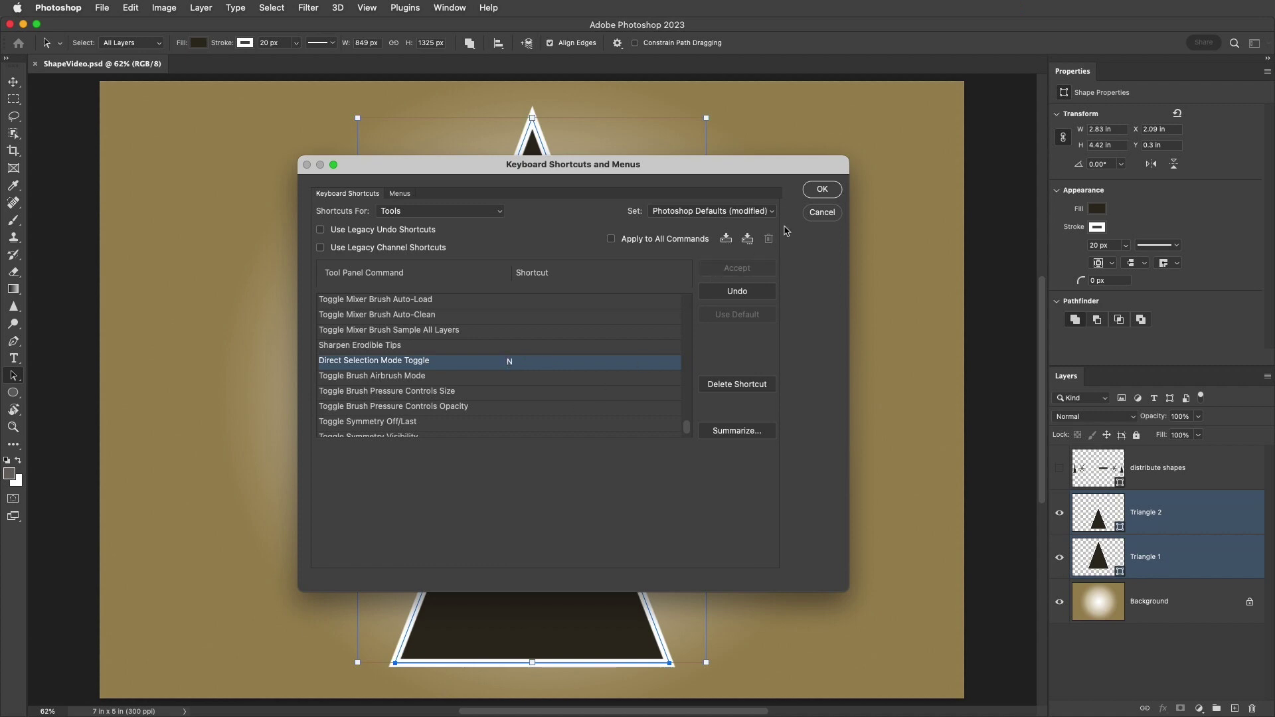
click(815, 194)
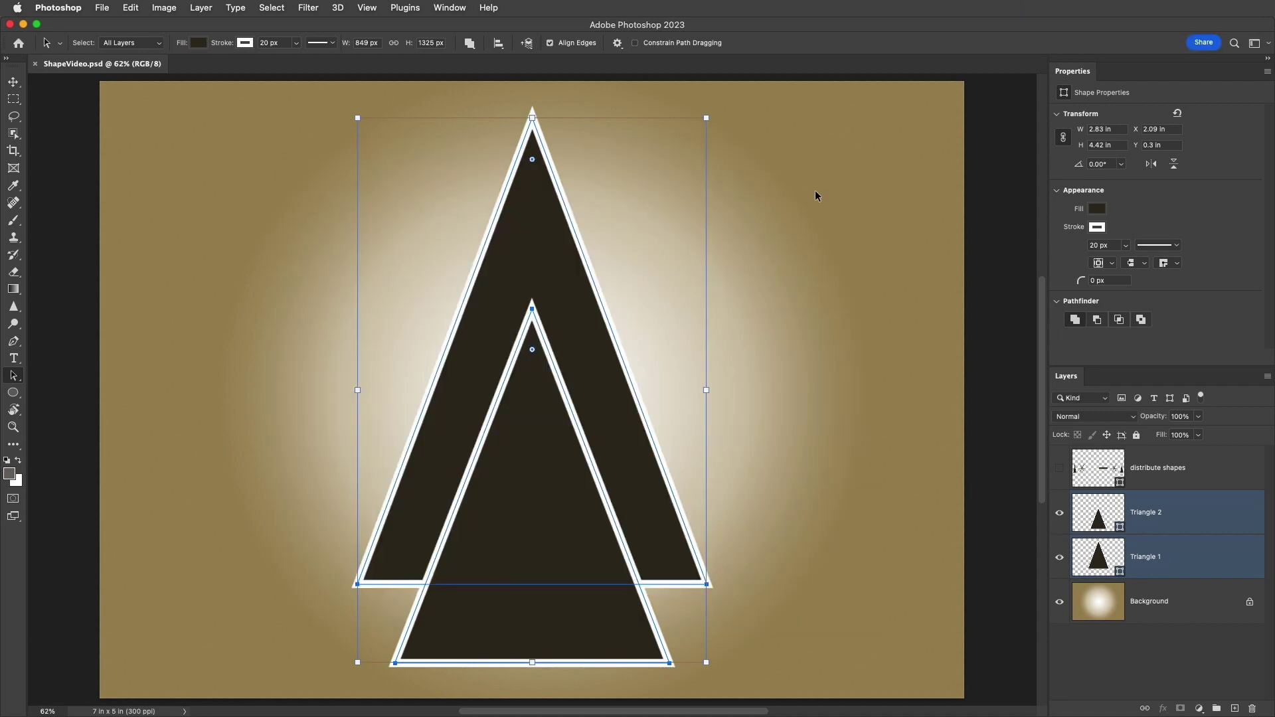
key(n)
key(n)
Merge Triangle 1 and Triangle 2 via Layer > Merge Shapes, then deselect
click(201, 8)
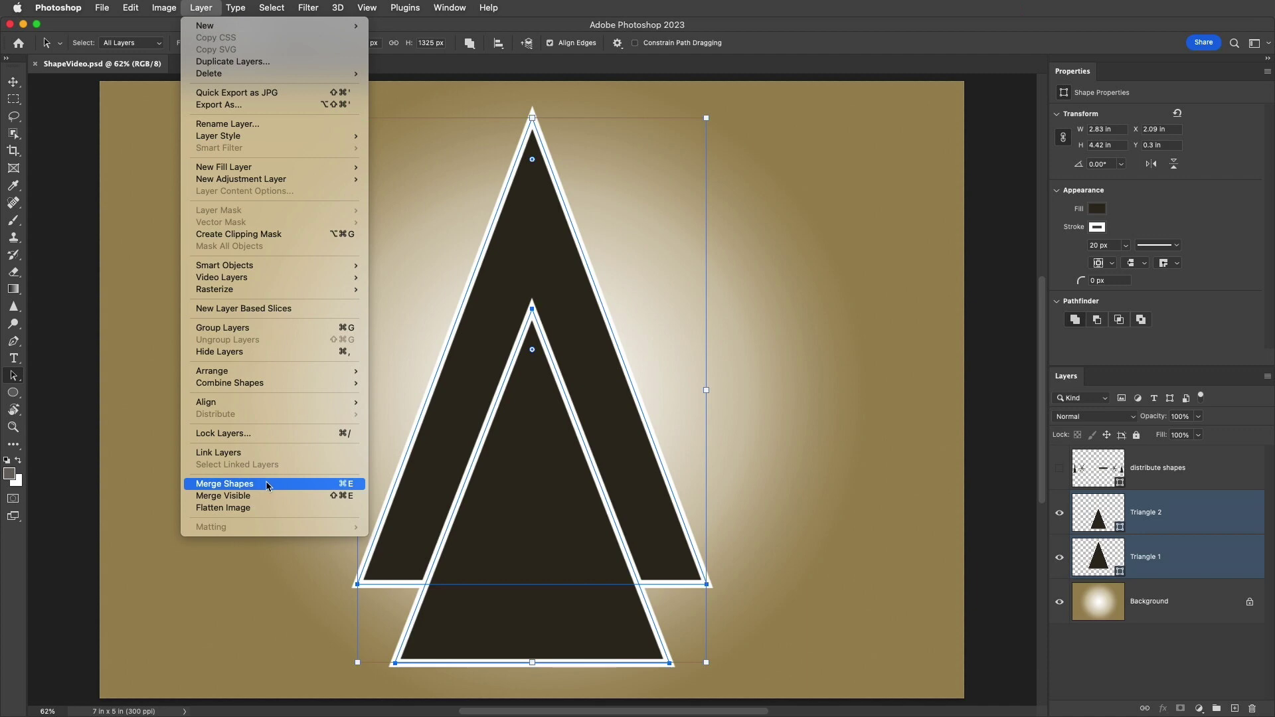
click(327, 485)
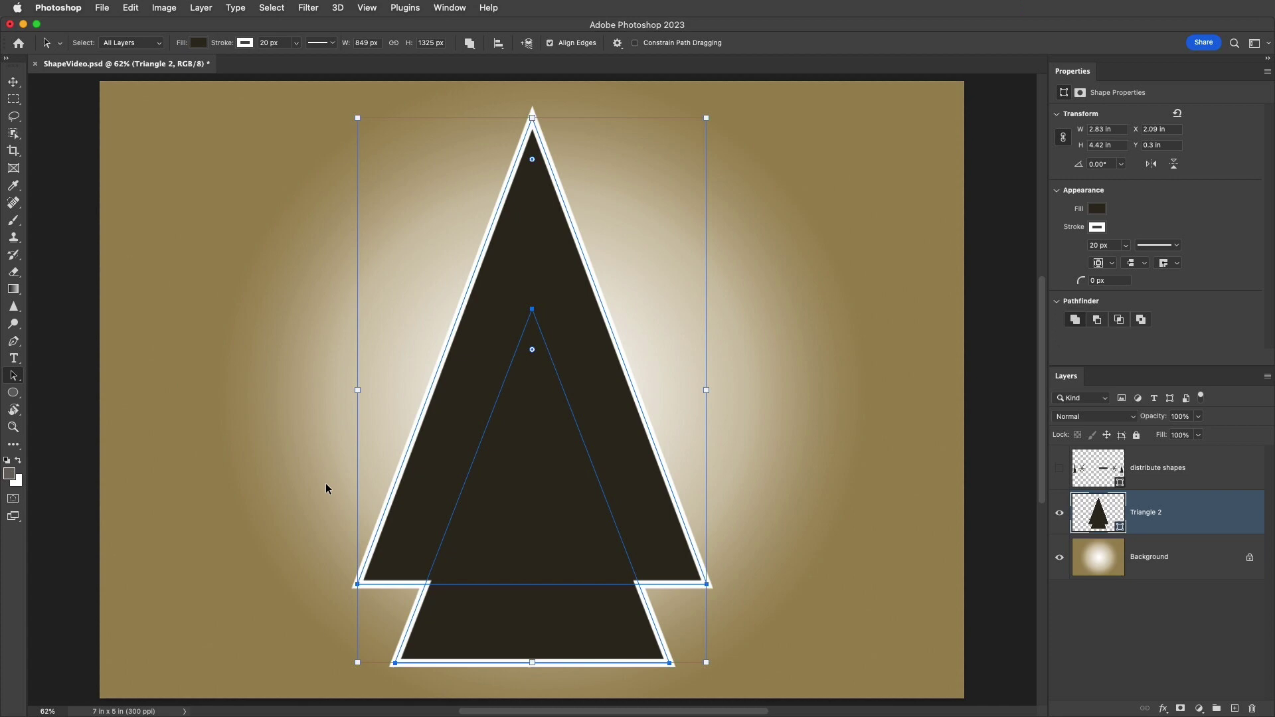
click(326, 484)
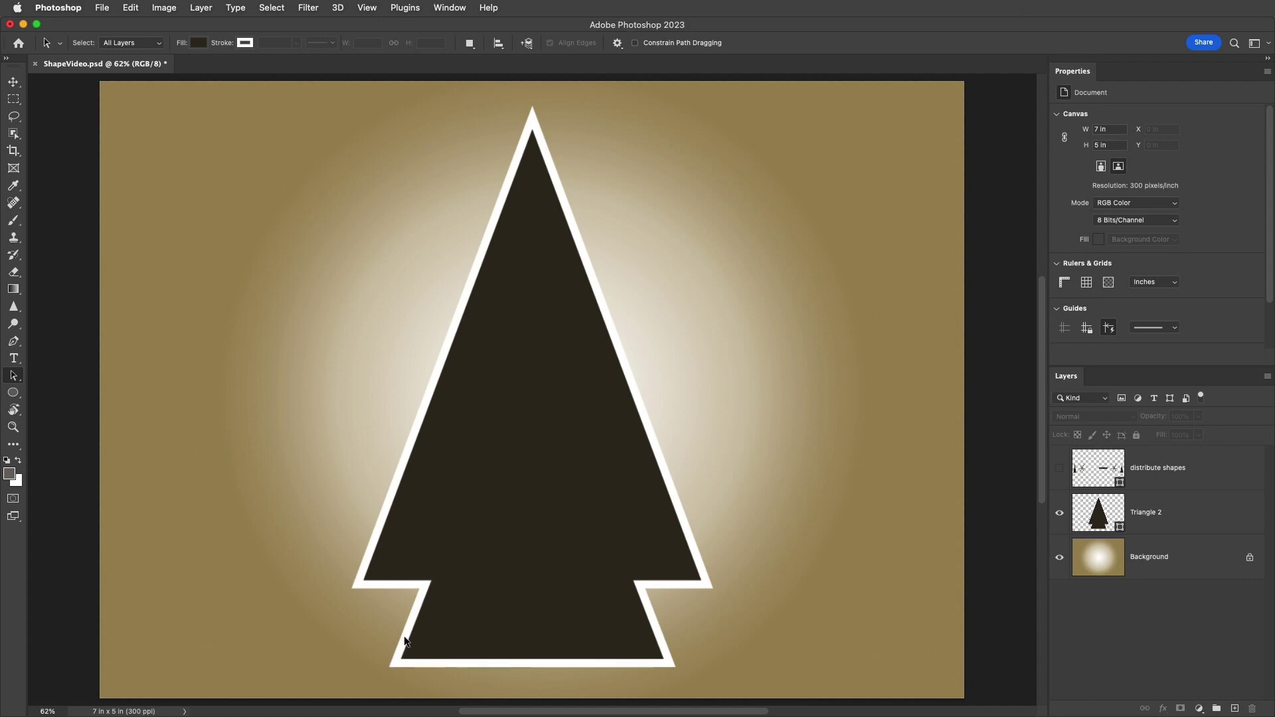
Select the lower triangle component alone and nudge it up to Y 1.83 in
click(522, 625)
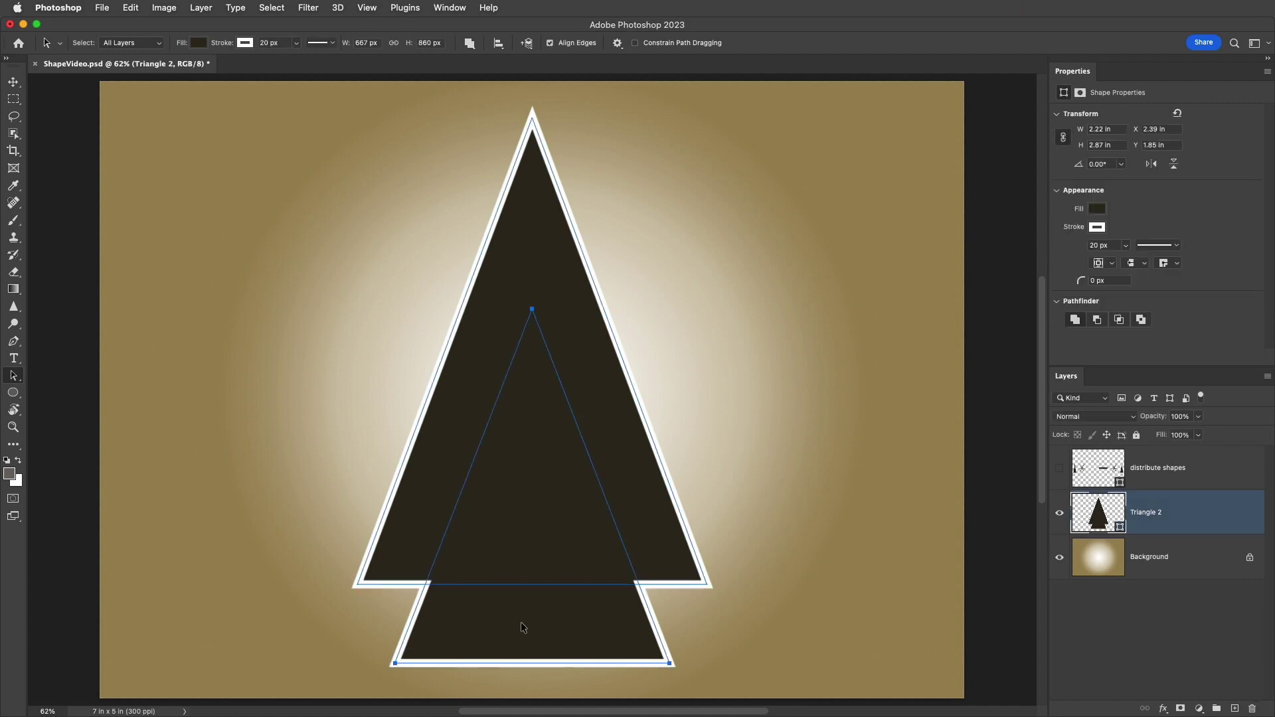
click(475, 360)
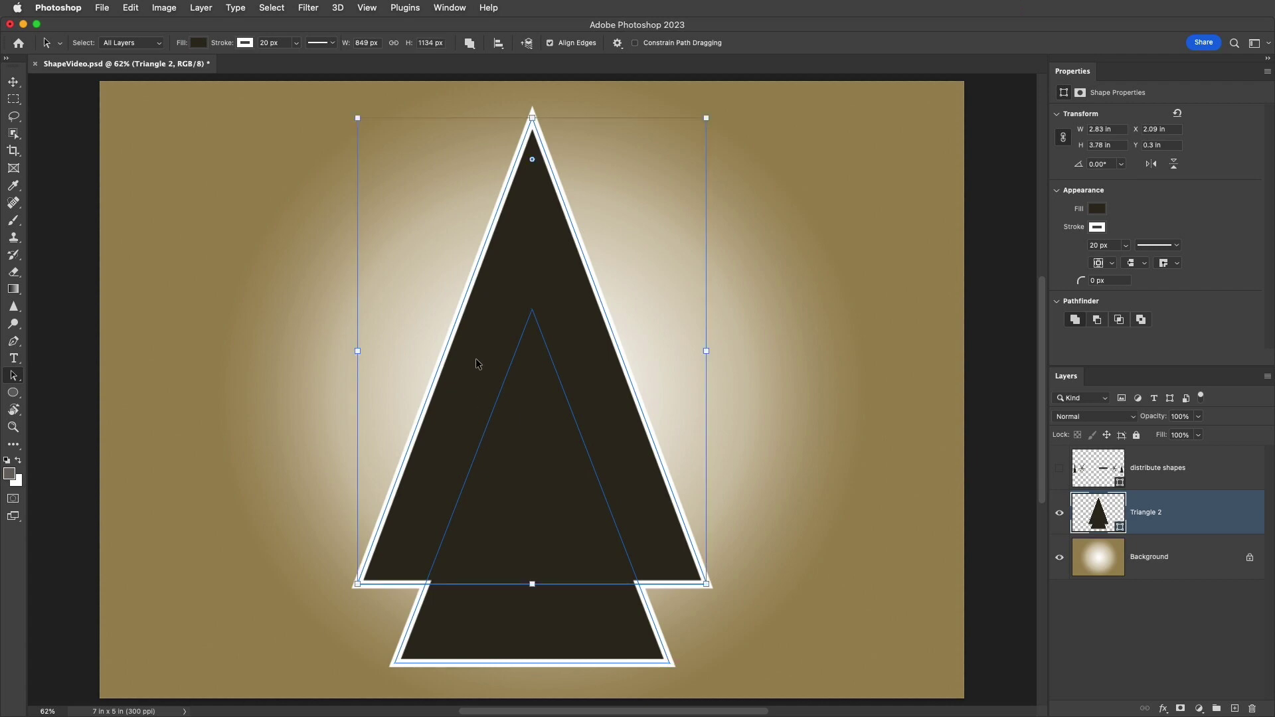
click(540, 622)
mouse_move(539, 621)
mouse_down()
mouse_move(640, 622)
mouse_move(558, 619)
mouse_up()
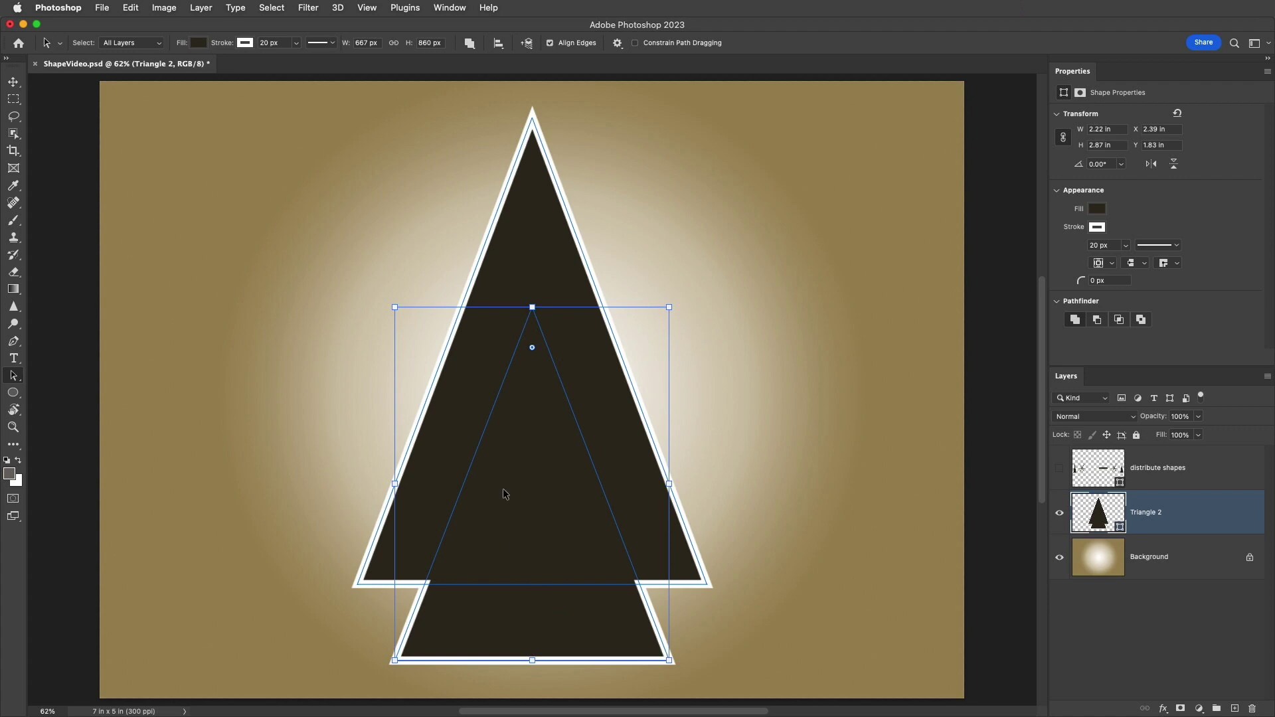
Apply Subtract Front Shape, Intersect Shape Areas, then Exclude Overlapping Shapes to the lower triangle
click(469, 44)
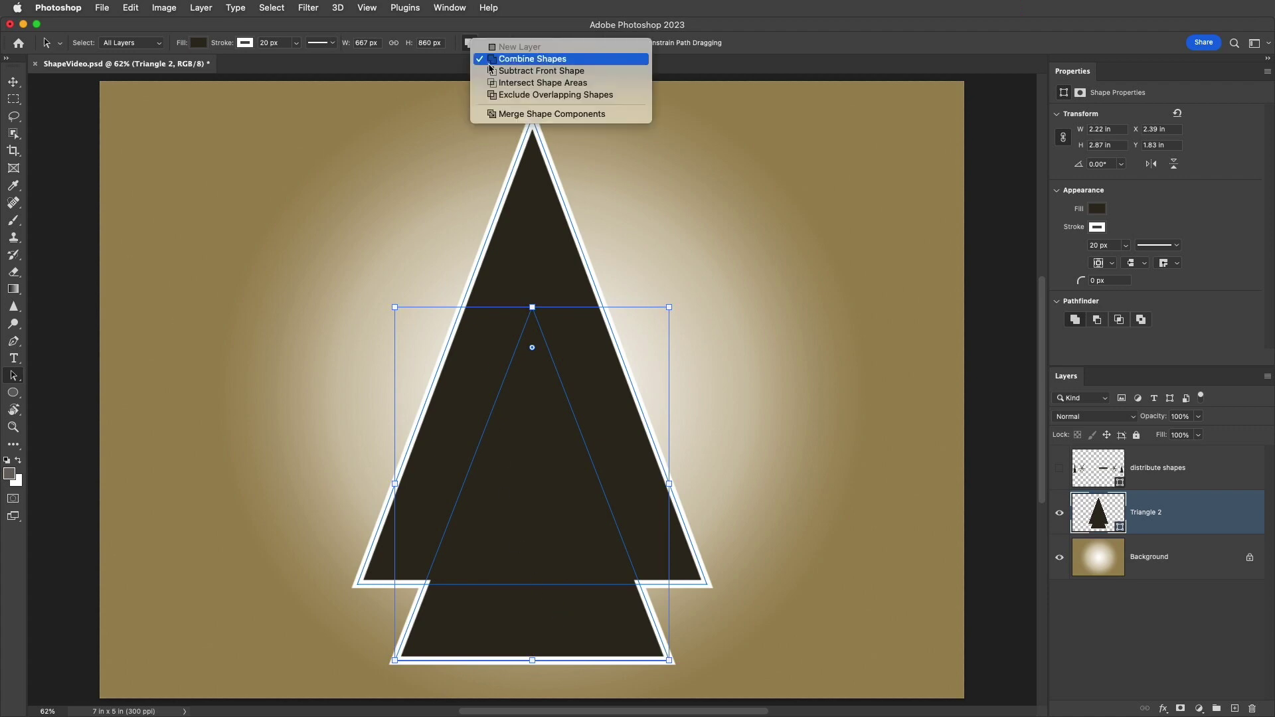
click(602, 71)
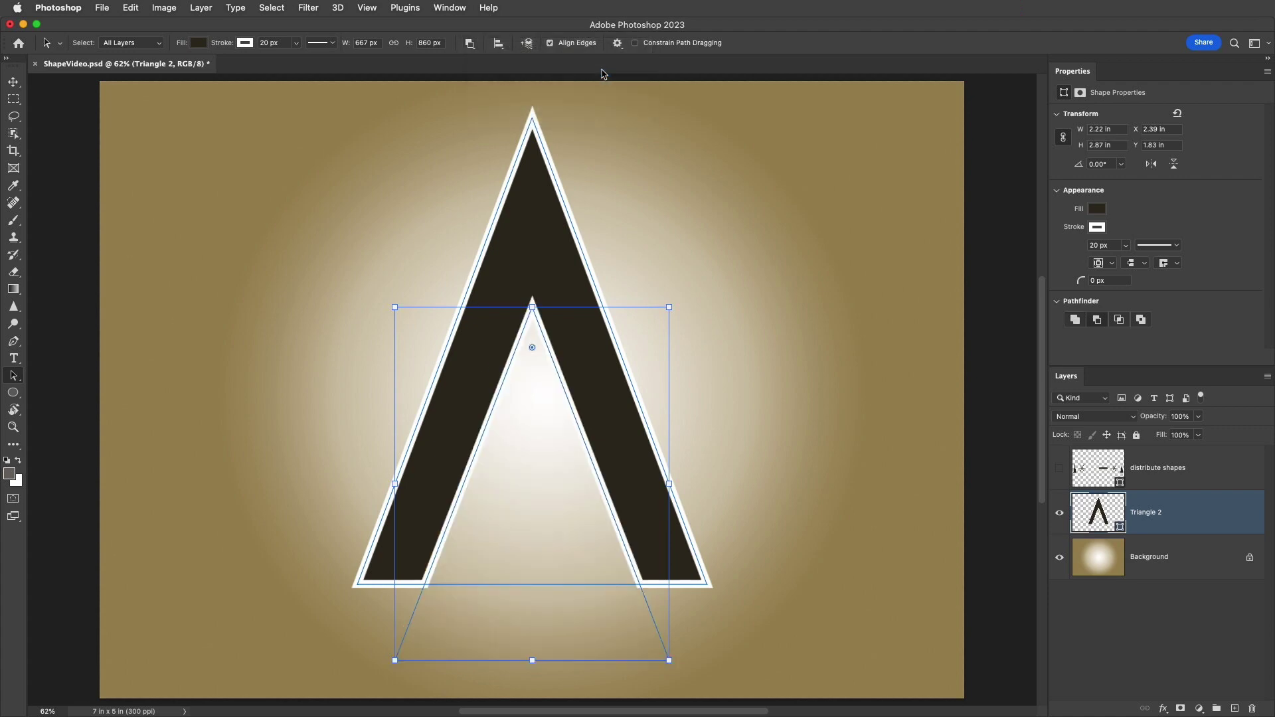
click(469, 43)
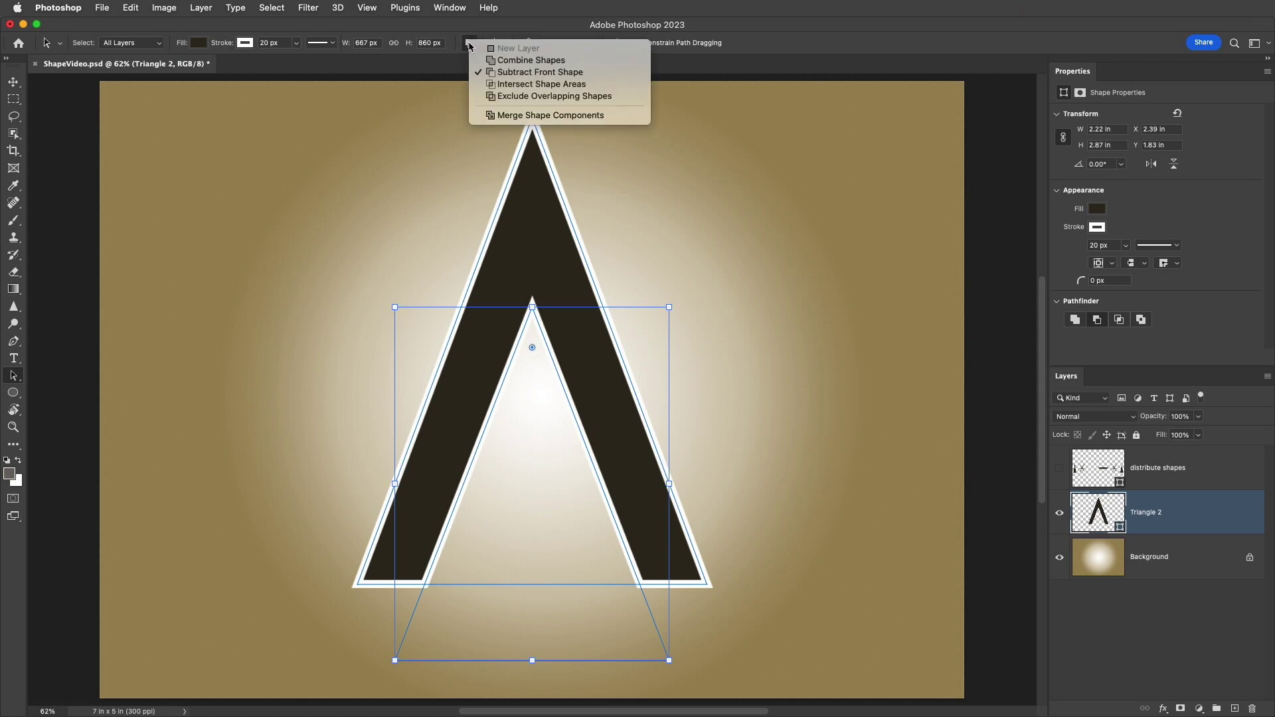
click(482, 85)
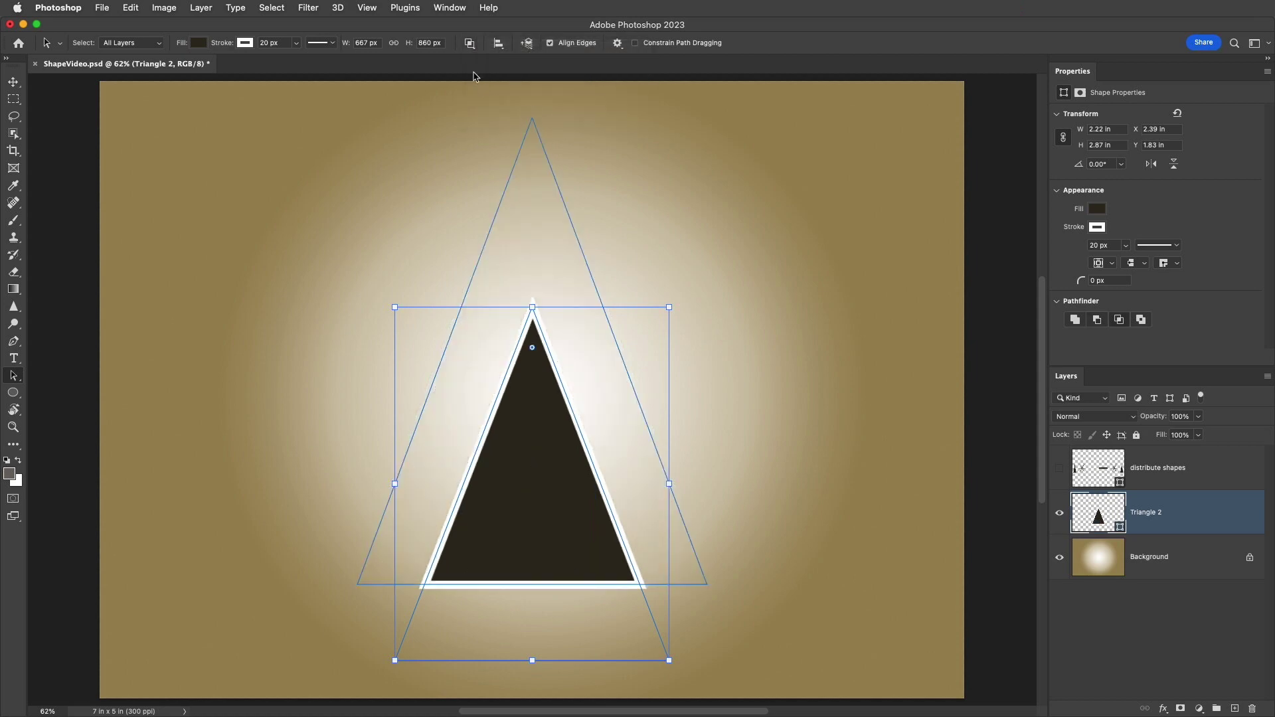
click(469, 45)
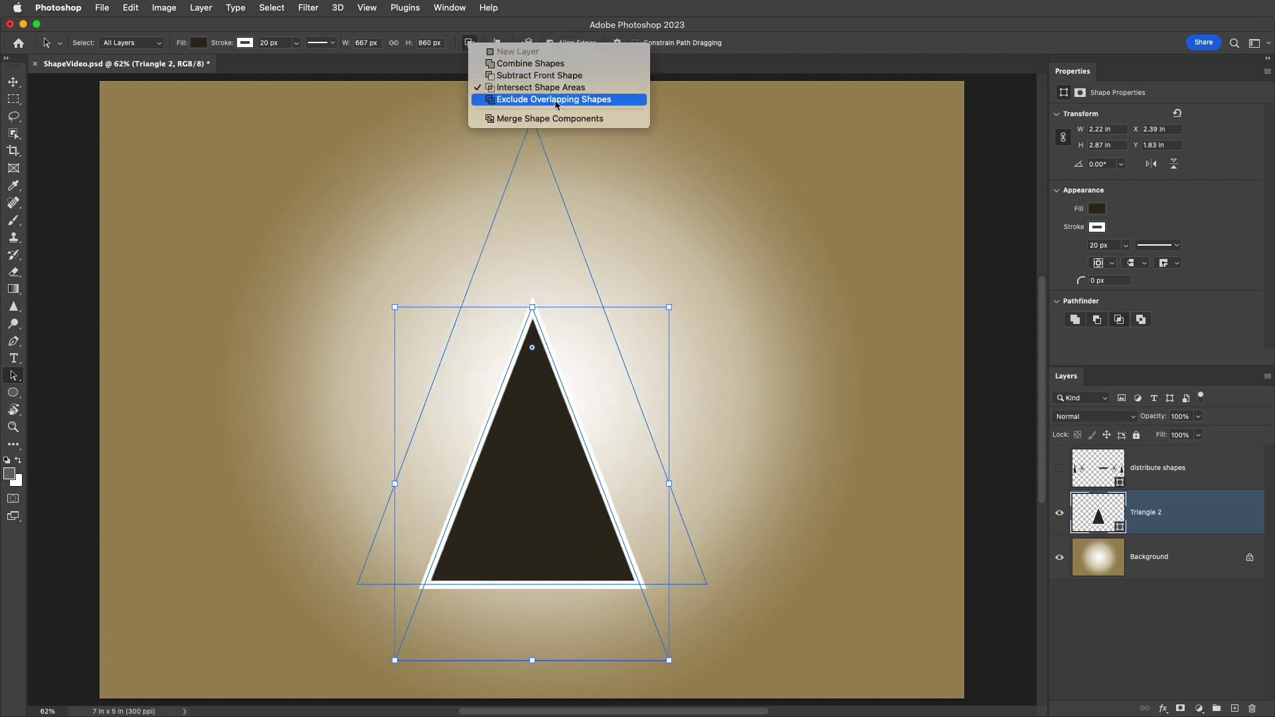
click(627, 102)
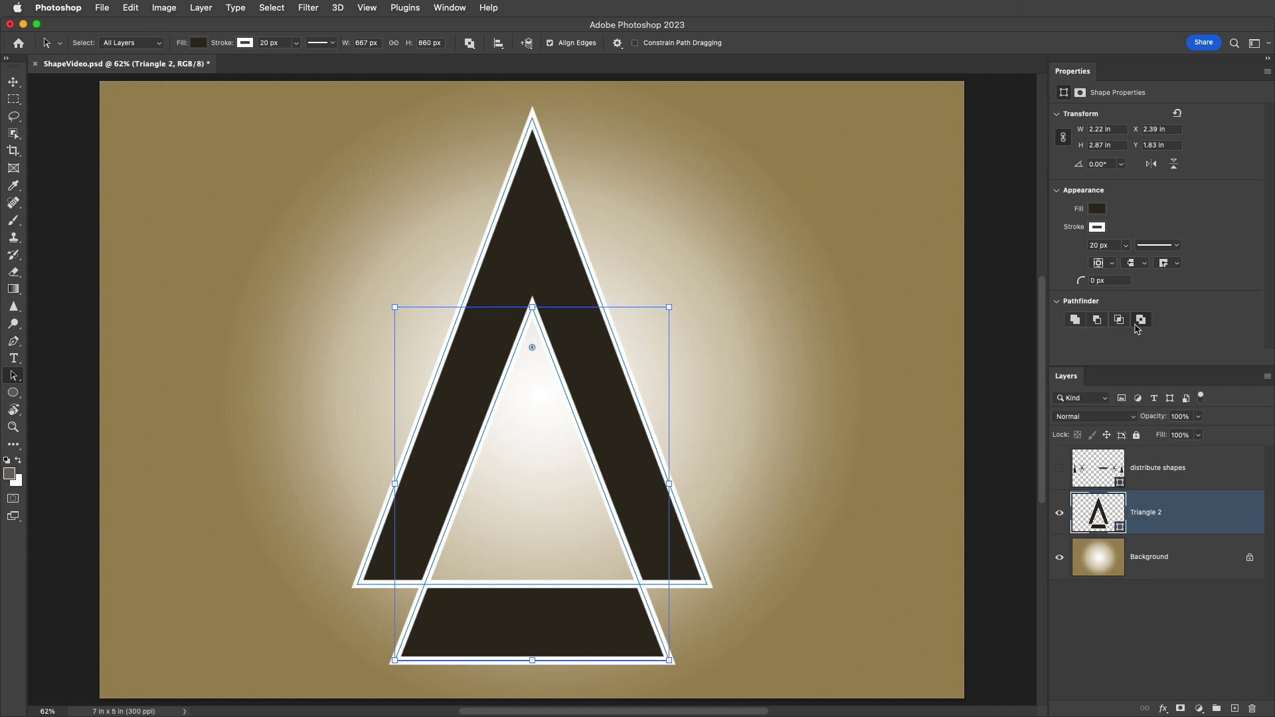
Cycle Pathfinder modes, ending on Exclude Overlapping Shapes so the lower trapezoid fills
click(1097, 320)
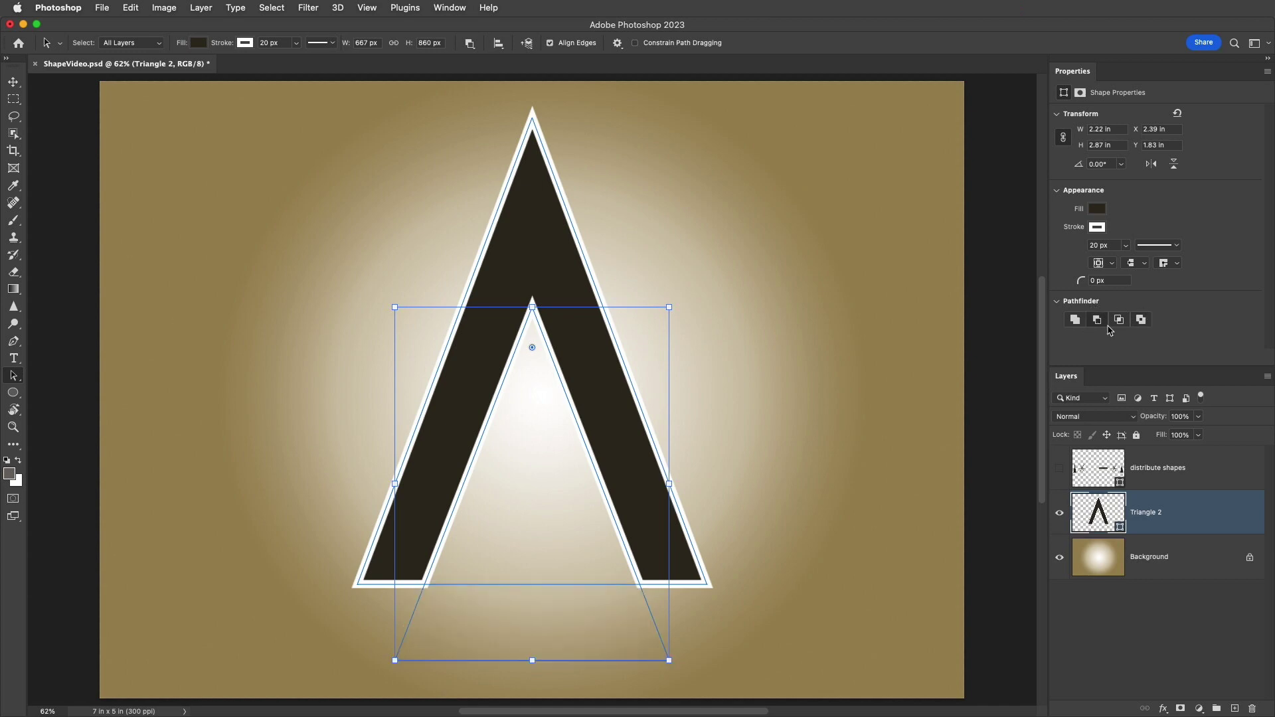
click(1119, 321)
click(1140, 321)
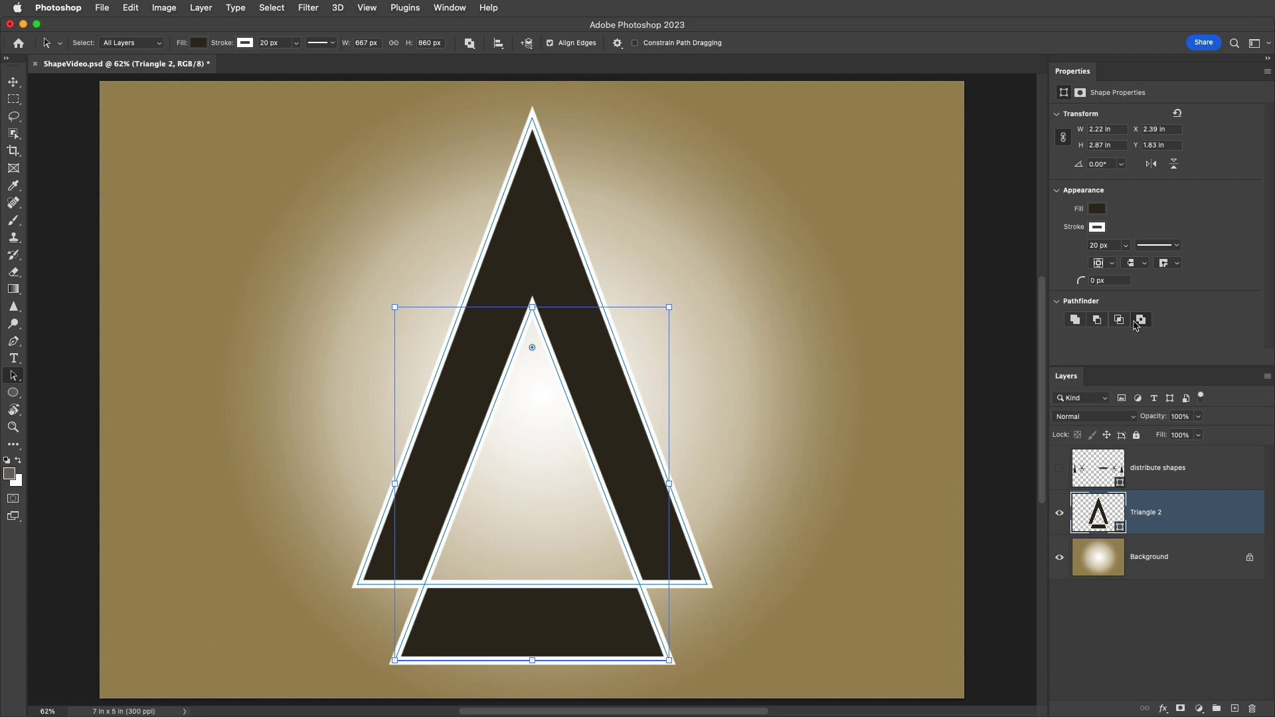
click(1075, 320)
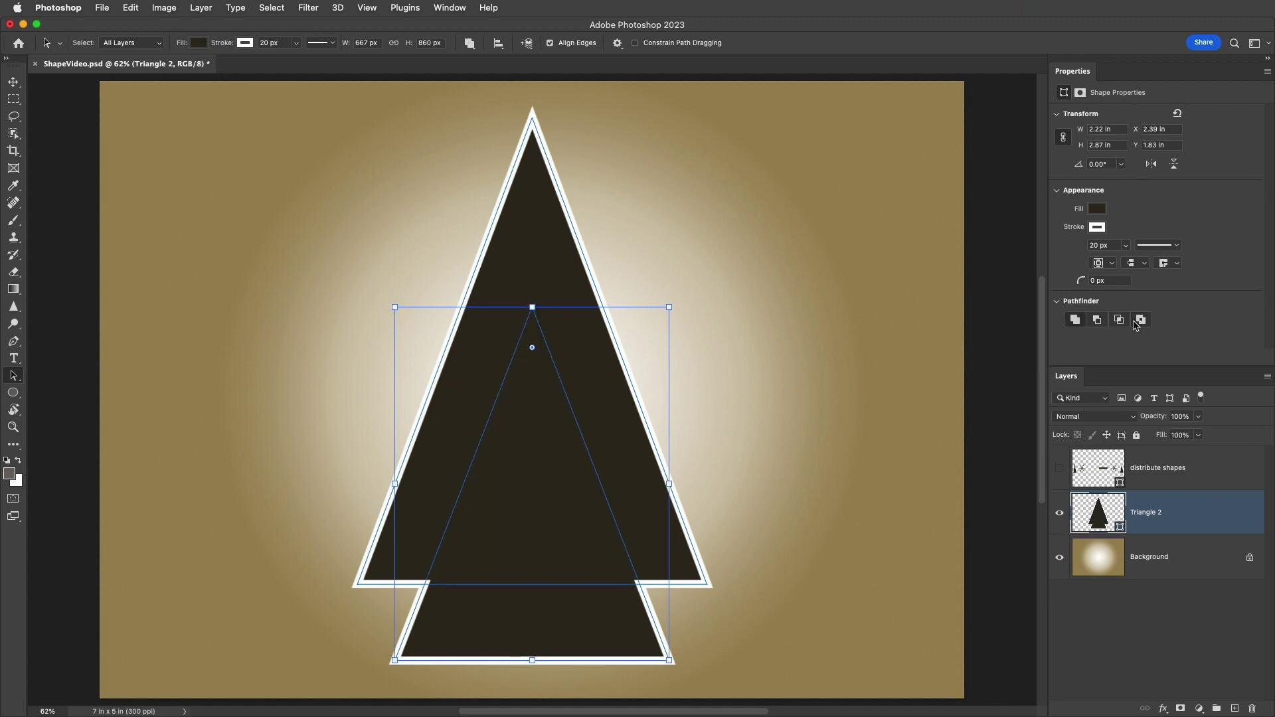
click(1138, 321)
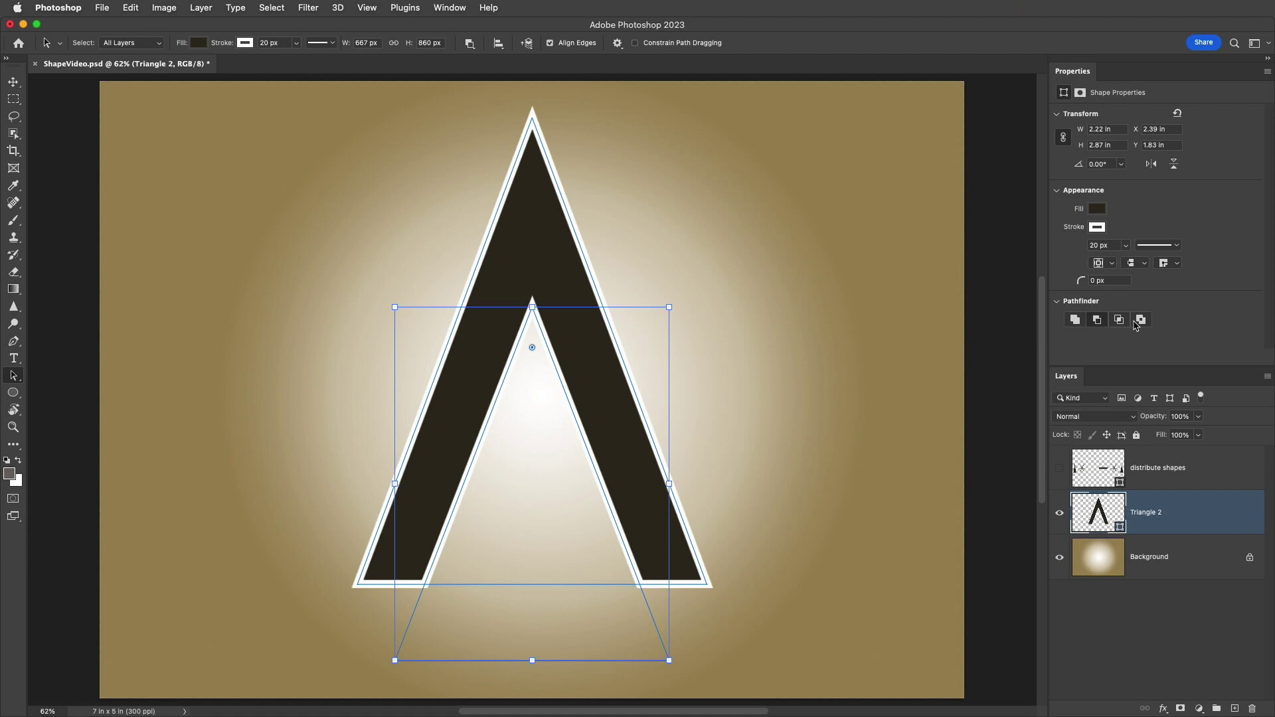
click(1136, 324)
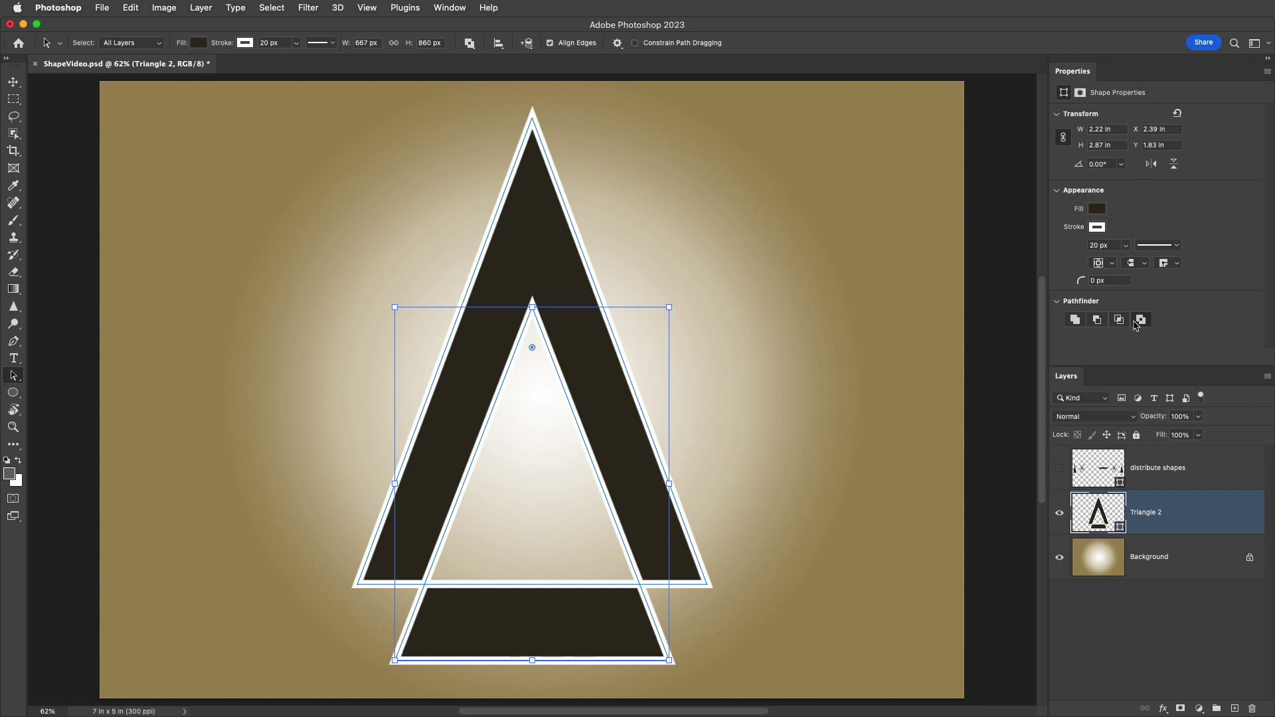
click(1140, 320)
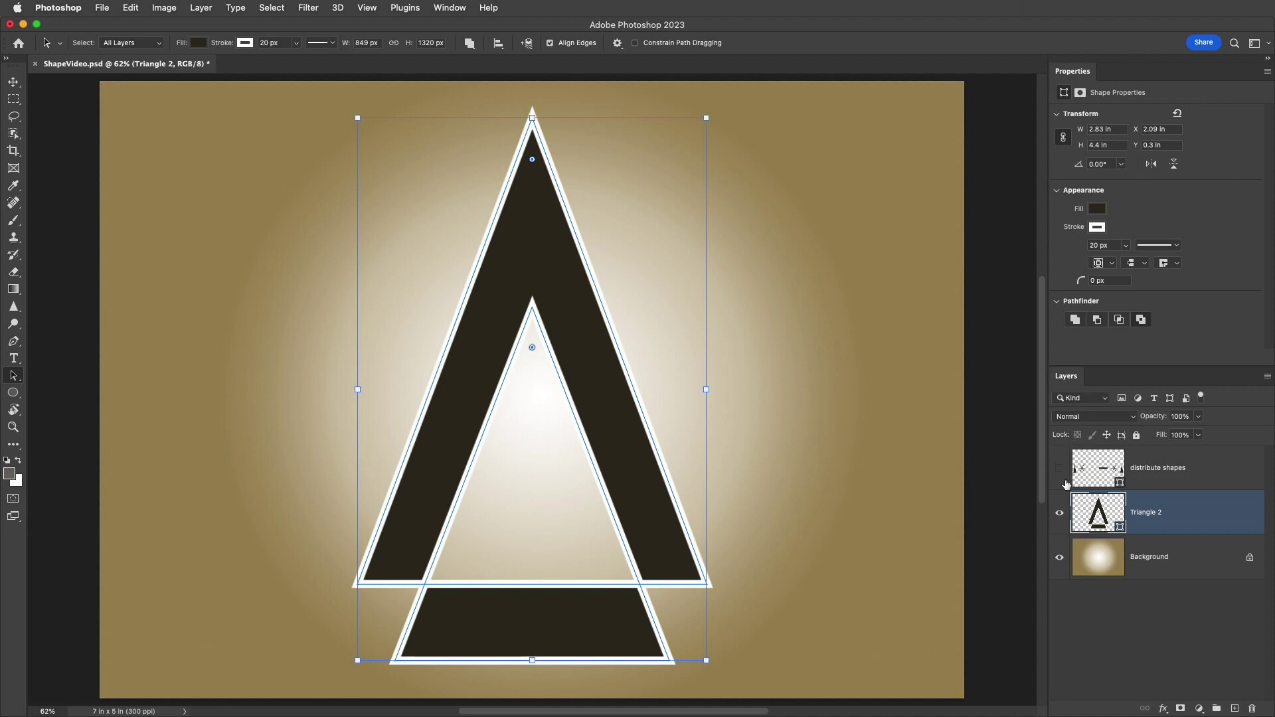
Hide Triangle 2, draw a large circle, and add an overlapping 2.56 × 2.03 in ellipse
click(1061, 515)
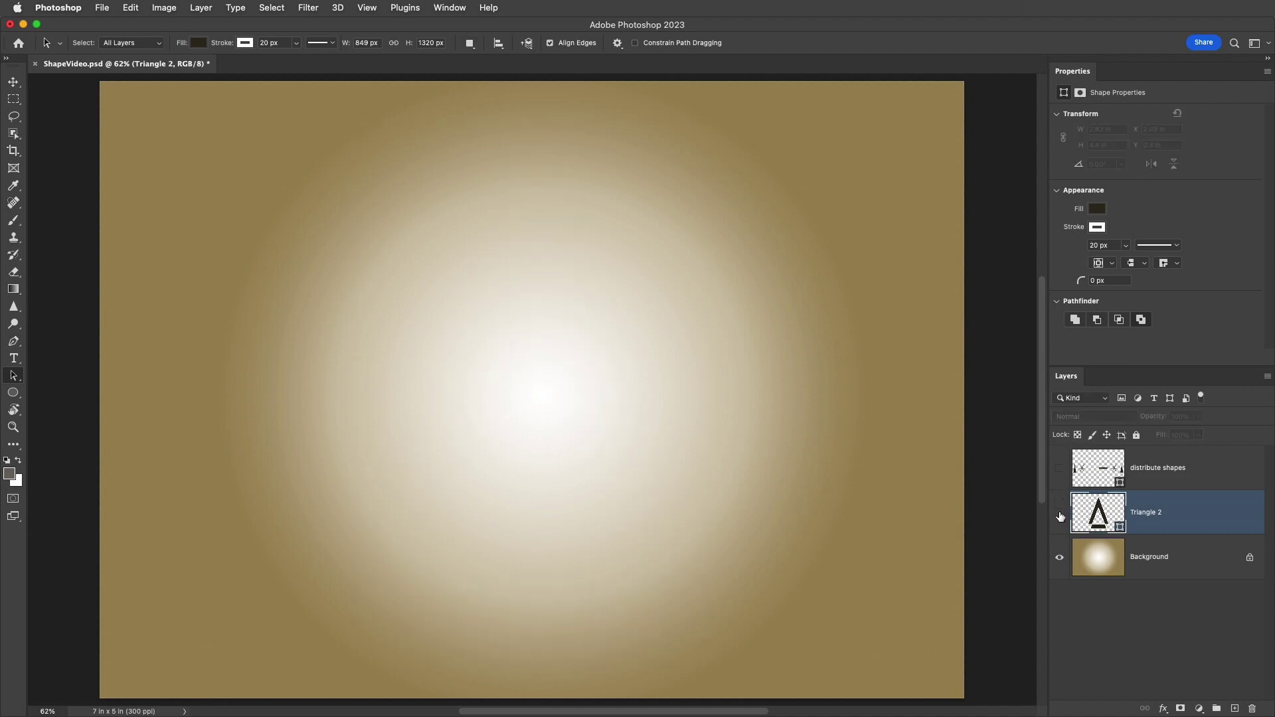
click(14, 393)
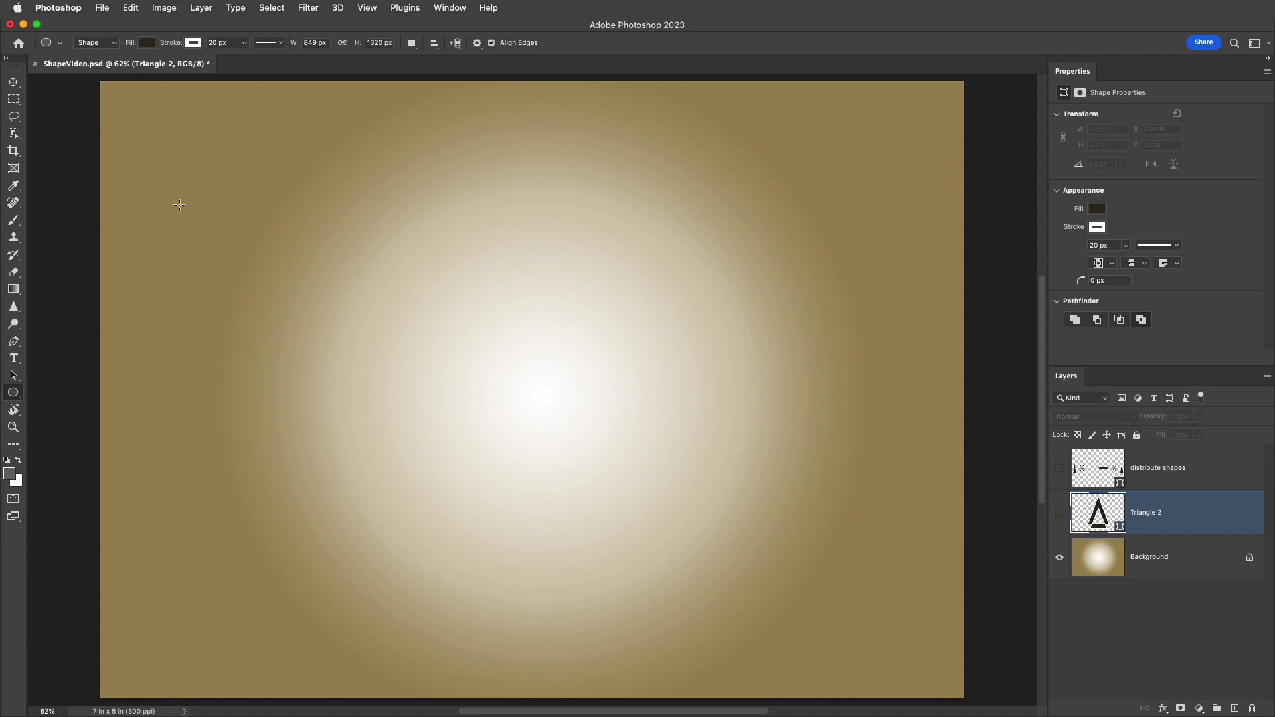
drag(175, 203, 544, 577)
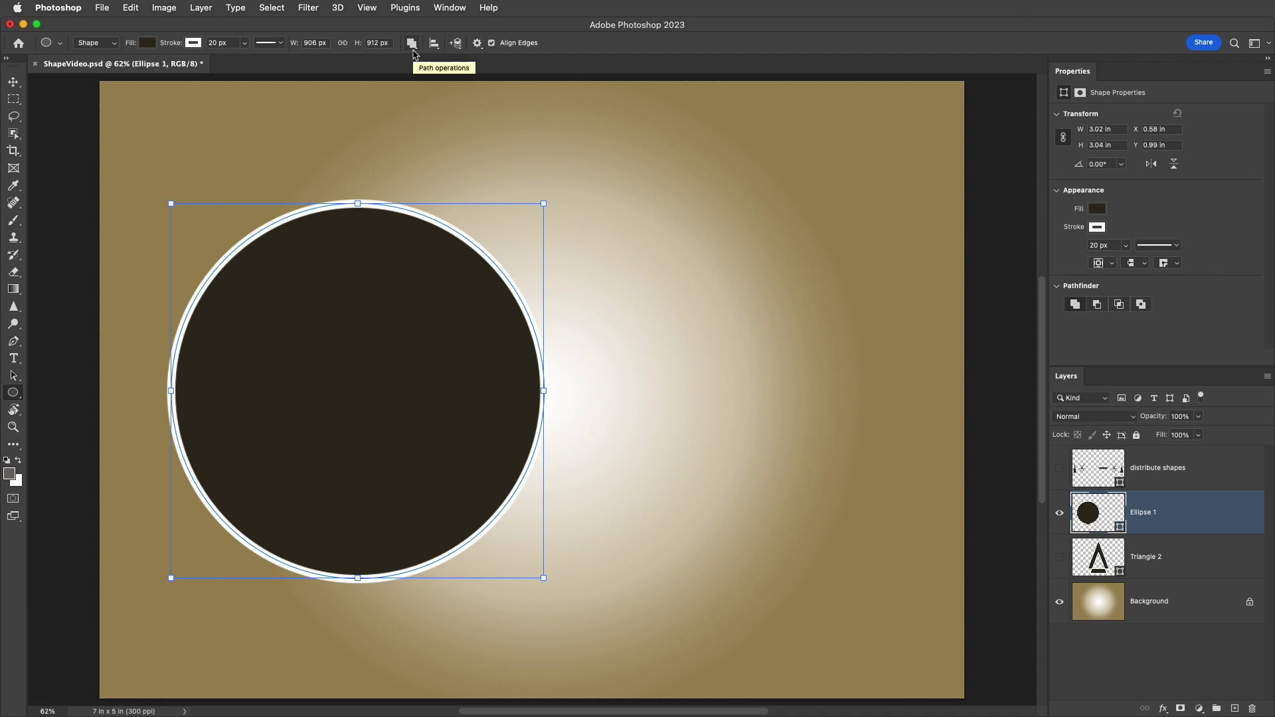
drag(409, 266, 642, 505)
drag(641, 504, 726, 517)
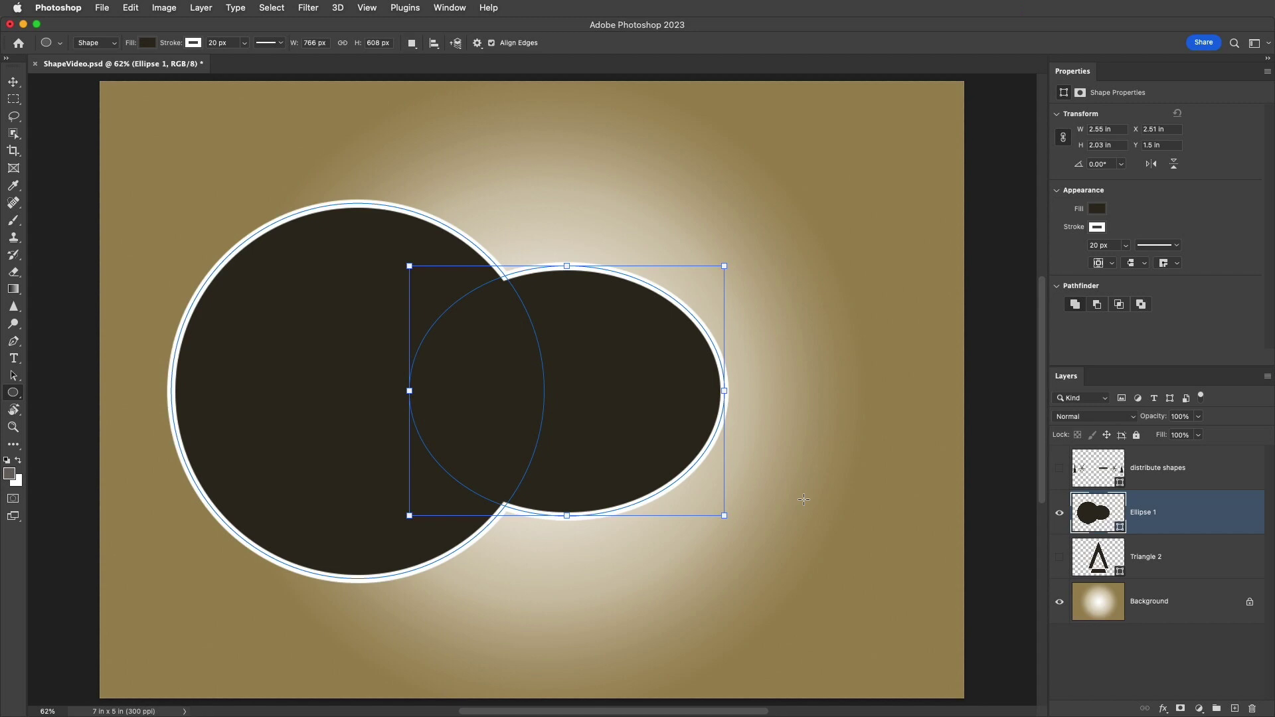
Undo the added ellipse and subtract a 2.42 × 2.39 in circle from the right side
key(super+z)
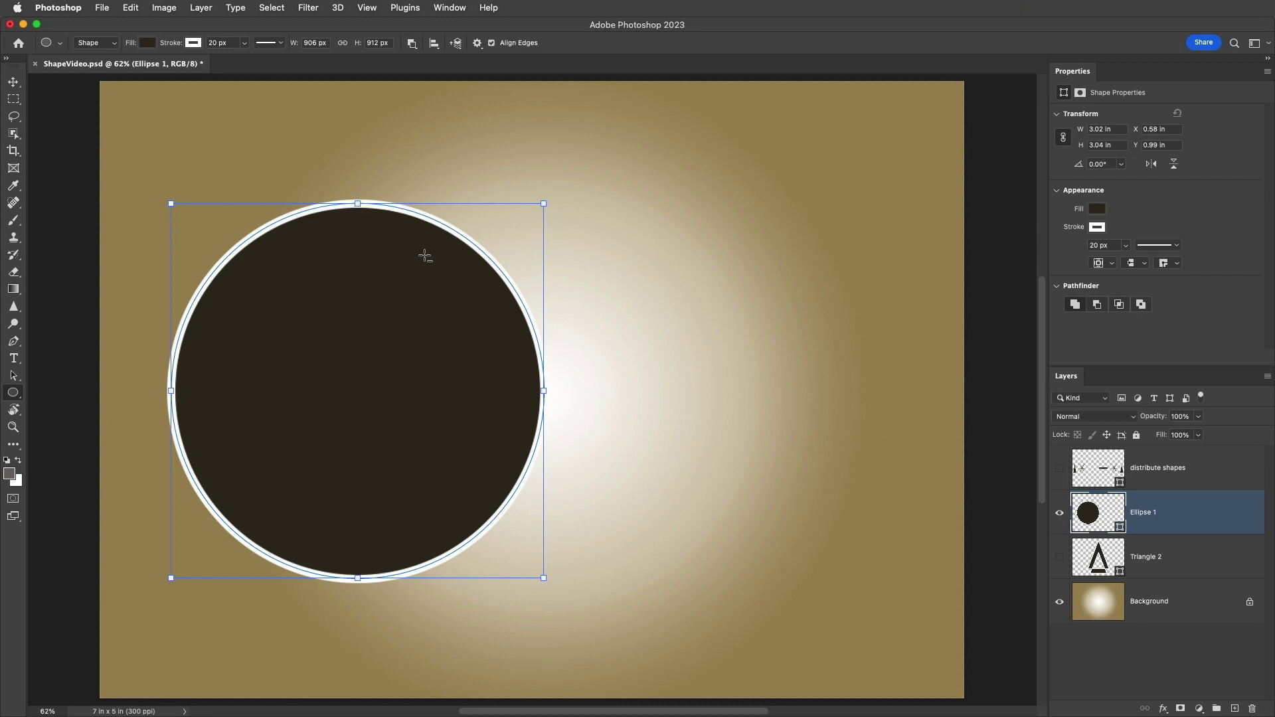
mouse_move(425, 255)
mouse_down()
mouse_move(560, 443)
mouse_move(527, 387)
mouse_move(589, 429)
mouse_move(557, 395)
mouse_move(724, 549)
mouse_up()
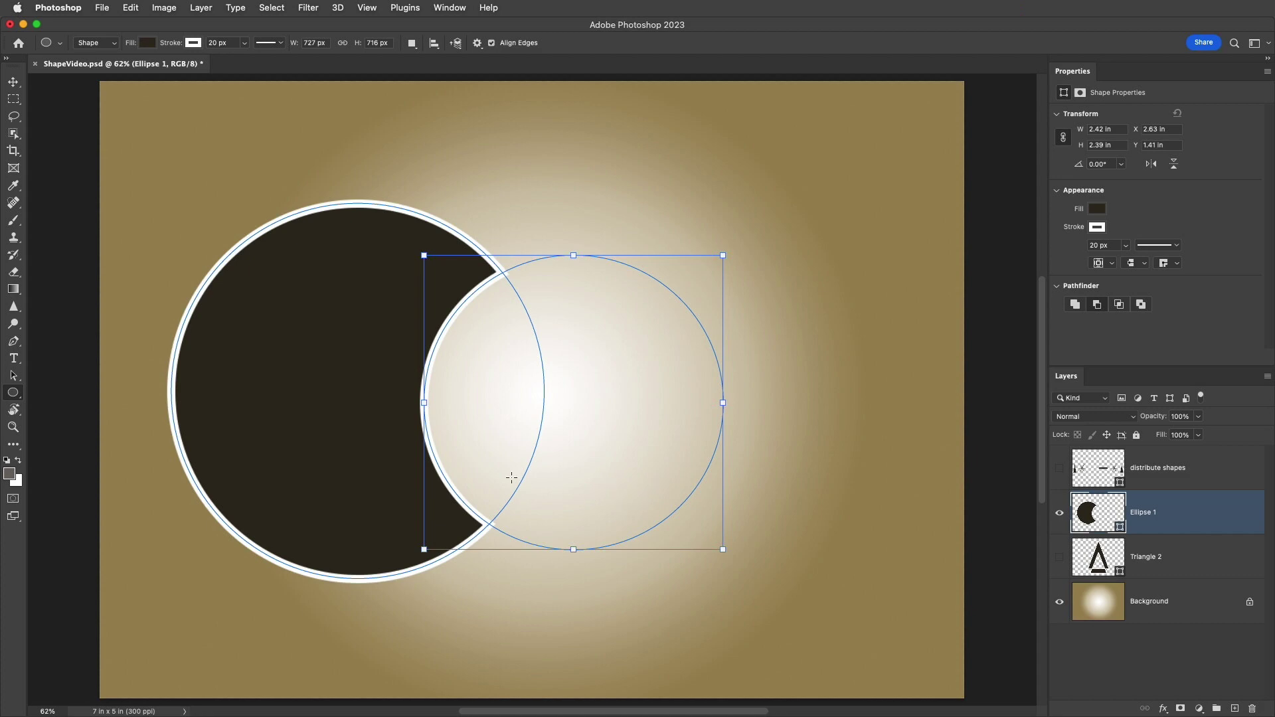
Undo, Shift+Option-draw an intersecting 2.31 × 2.22 in circle, then exclude the overlap
key(super+z)
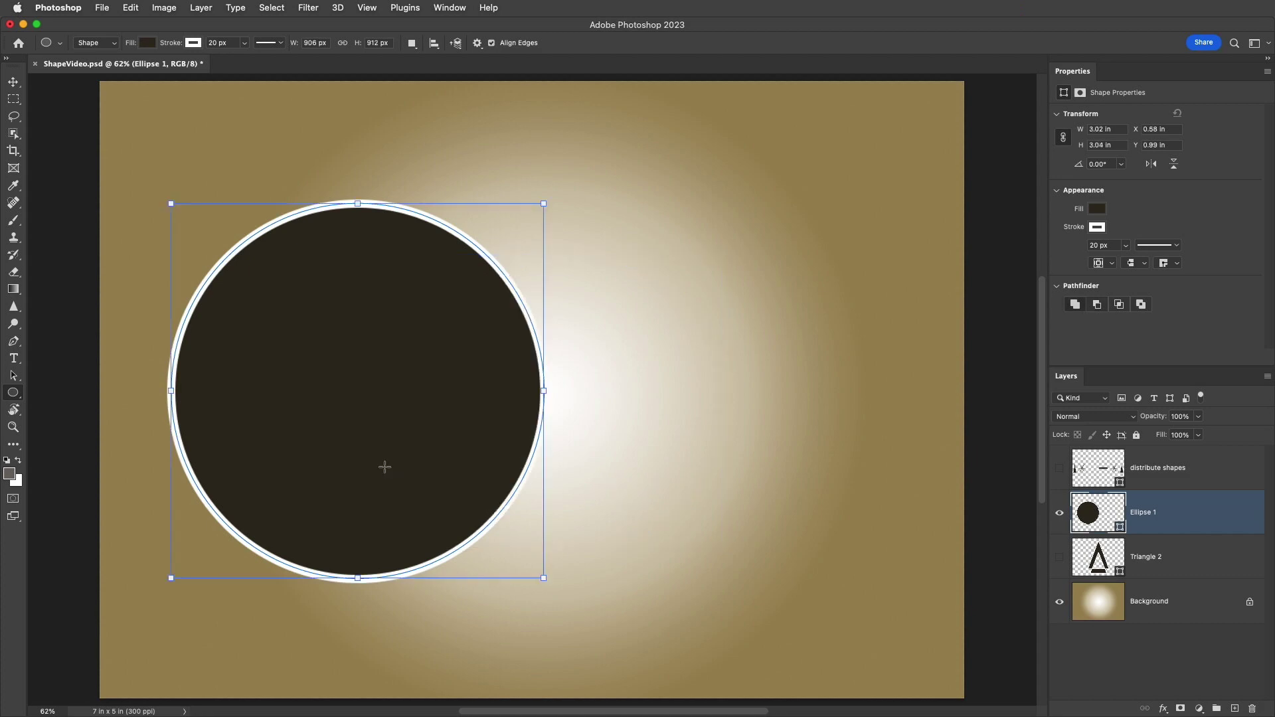
key(shift+alt)
drag(390, 284, 561, 453)
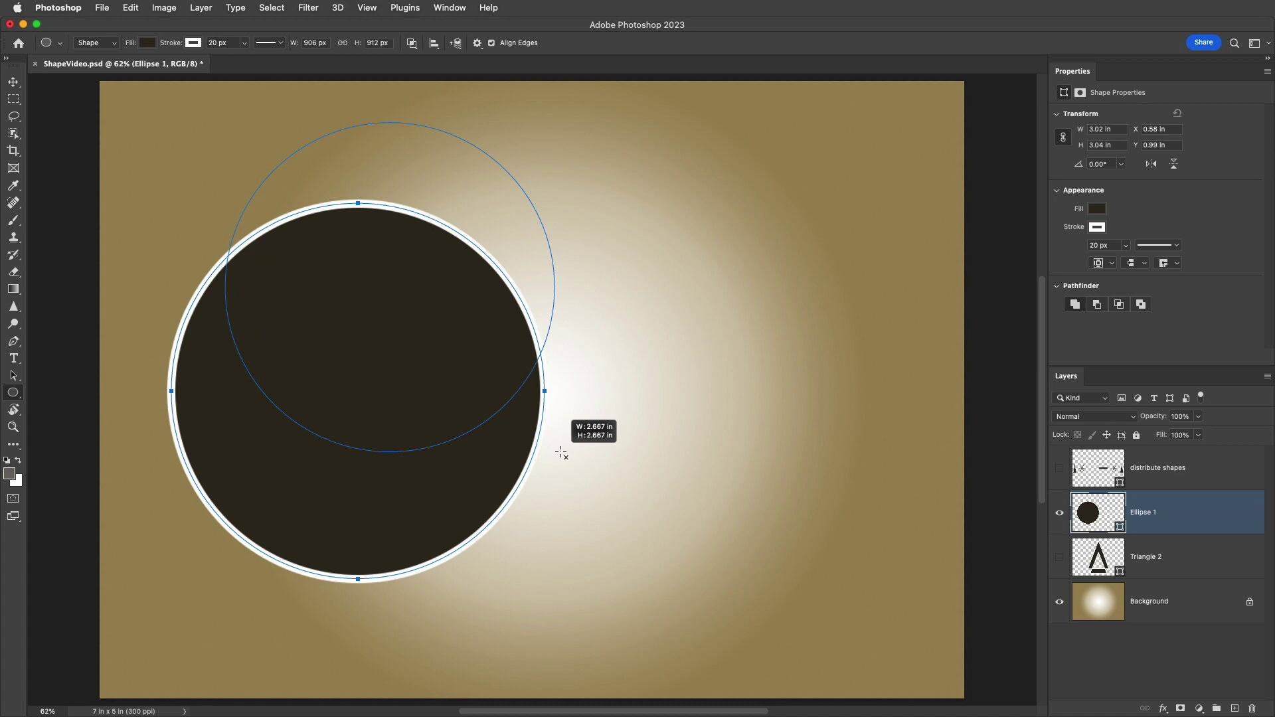
drag(561, 453, 674, 563)
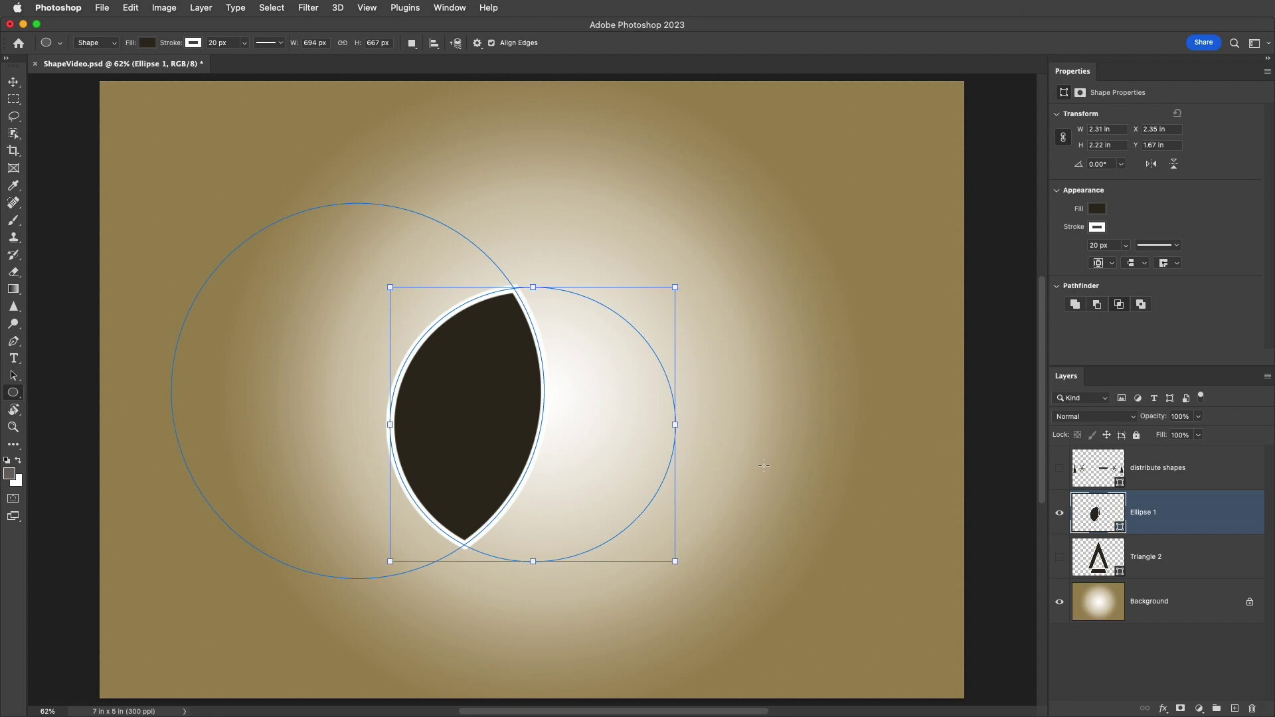
click(1141, 304)
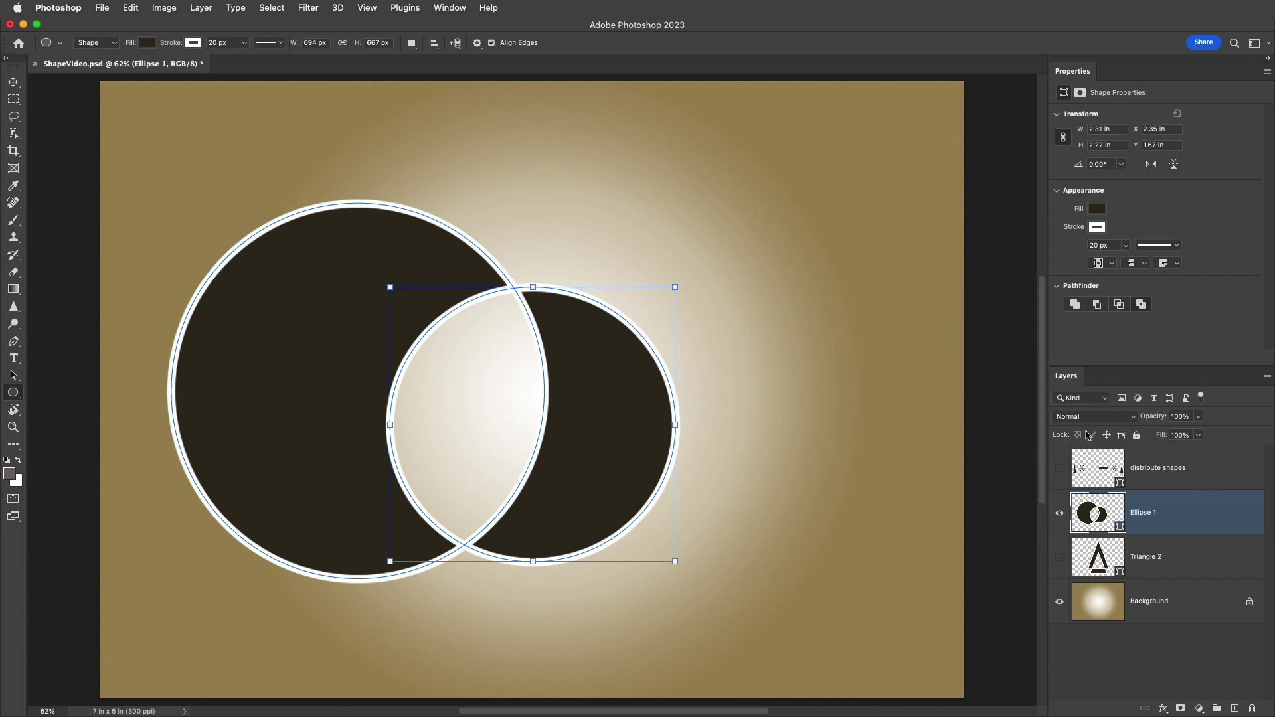
Hide Ellipse 1 and draw three overlapping circles in a row, combined as one Ellipse 2 shape
click(1060, 514)
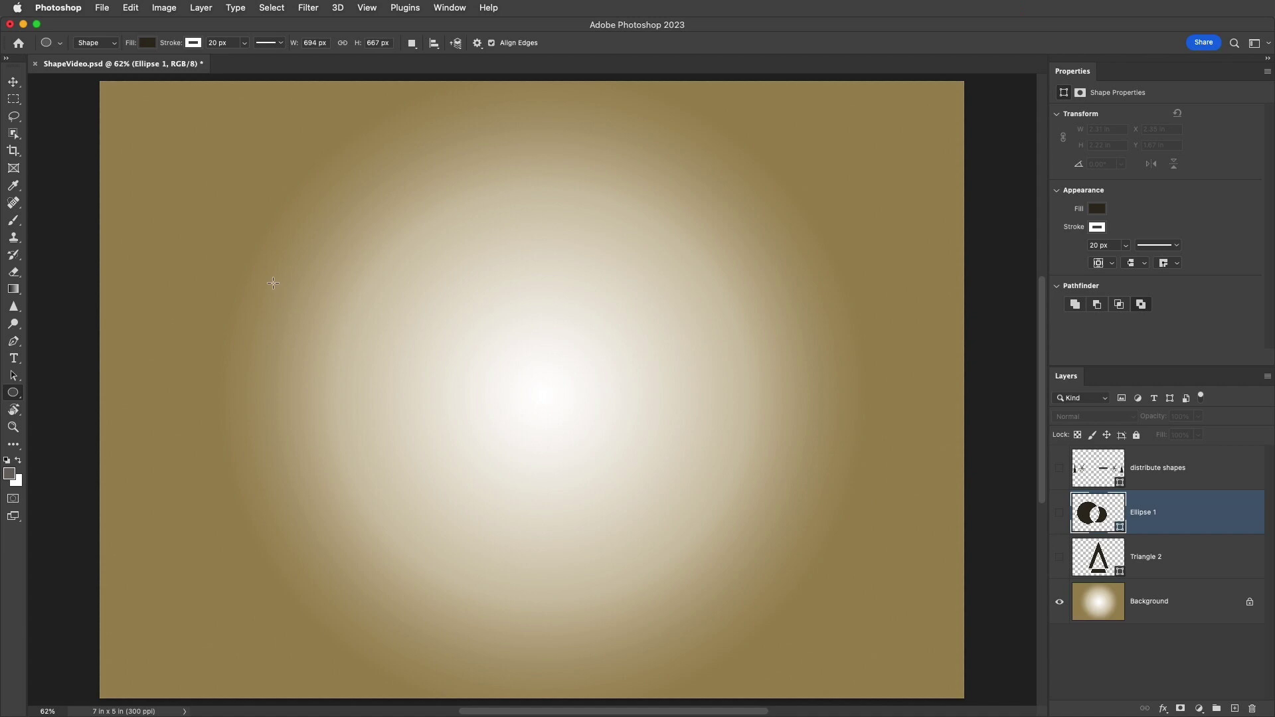
drag(177, 225, 451, 481)
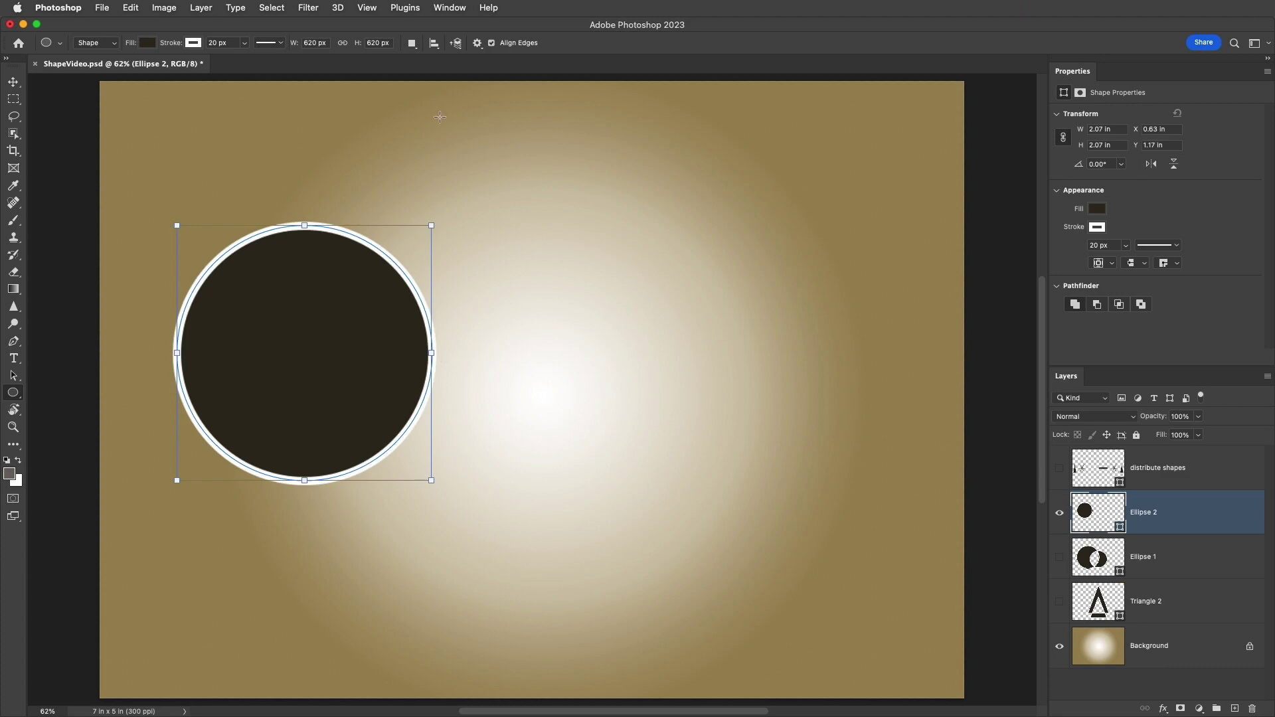
click(412, 44)
click(439, 59)
drag(392, 226, 655, 496)
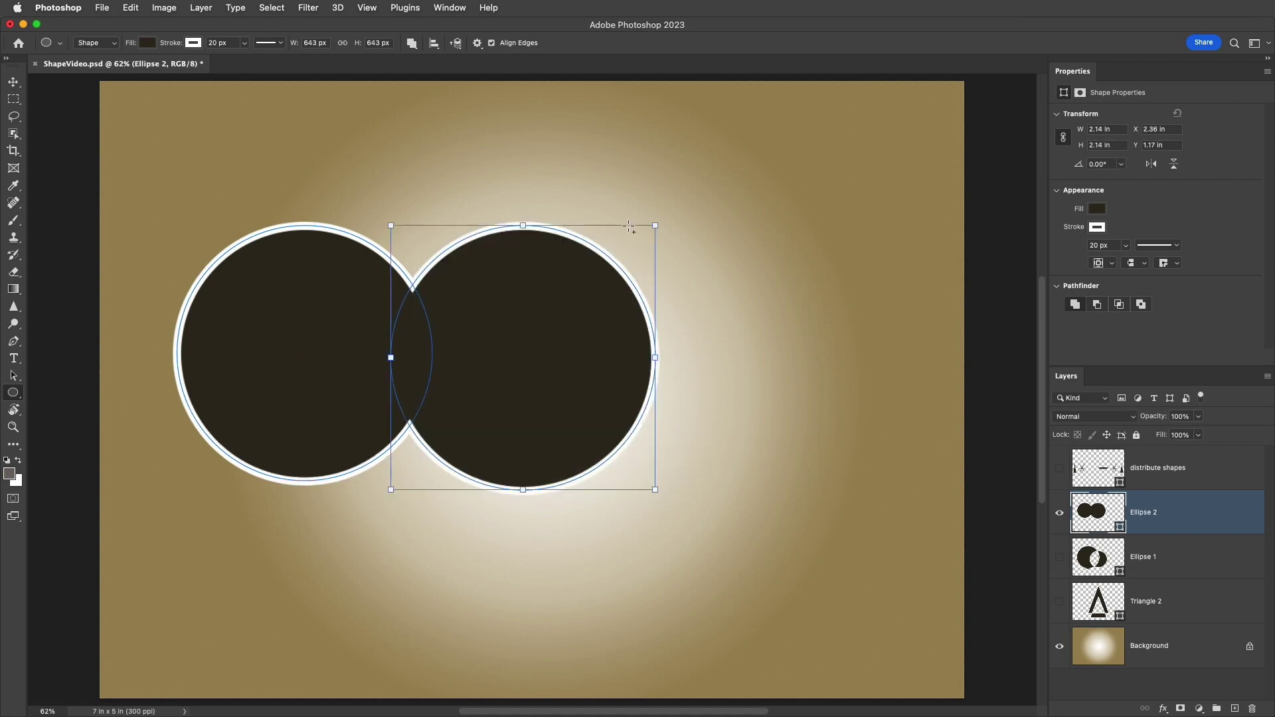
drag(628, 225, 867, 525)
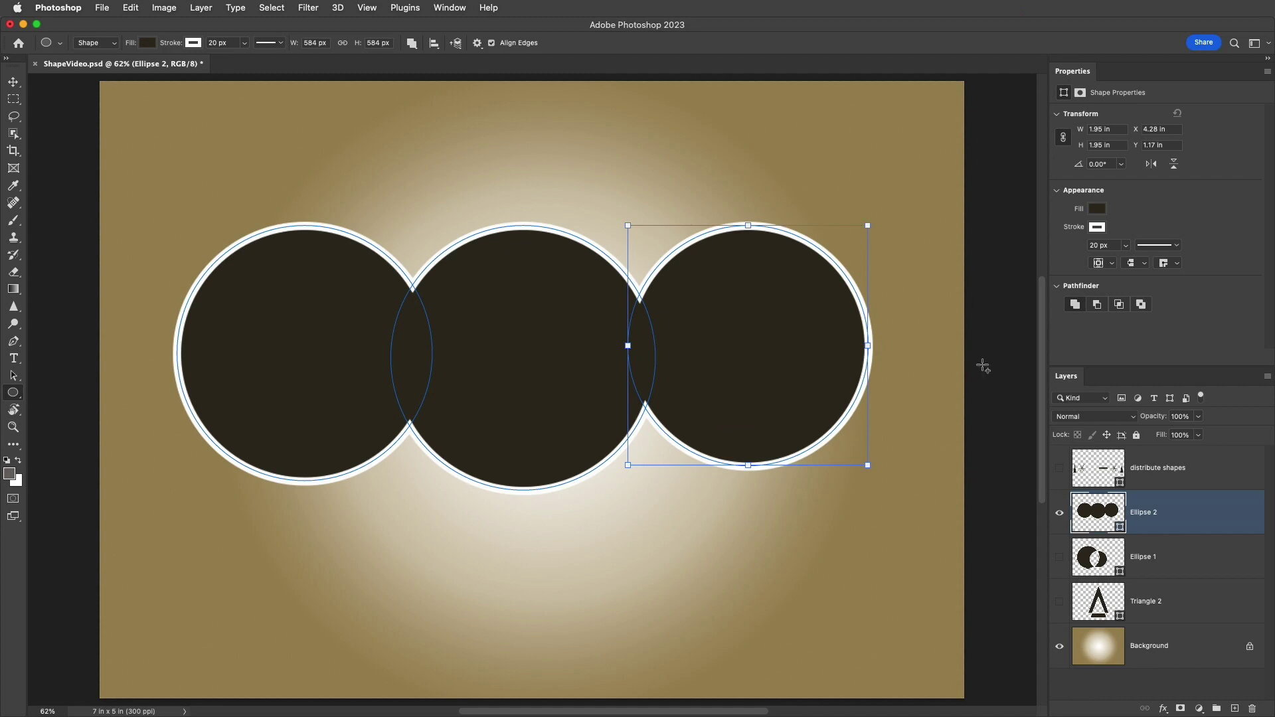
Subtract the right circle, test-move it, undo the move, and select the middle circle
click(1098, 309)
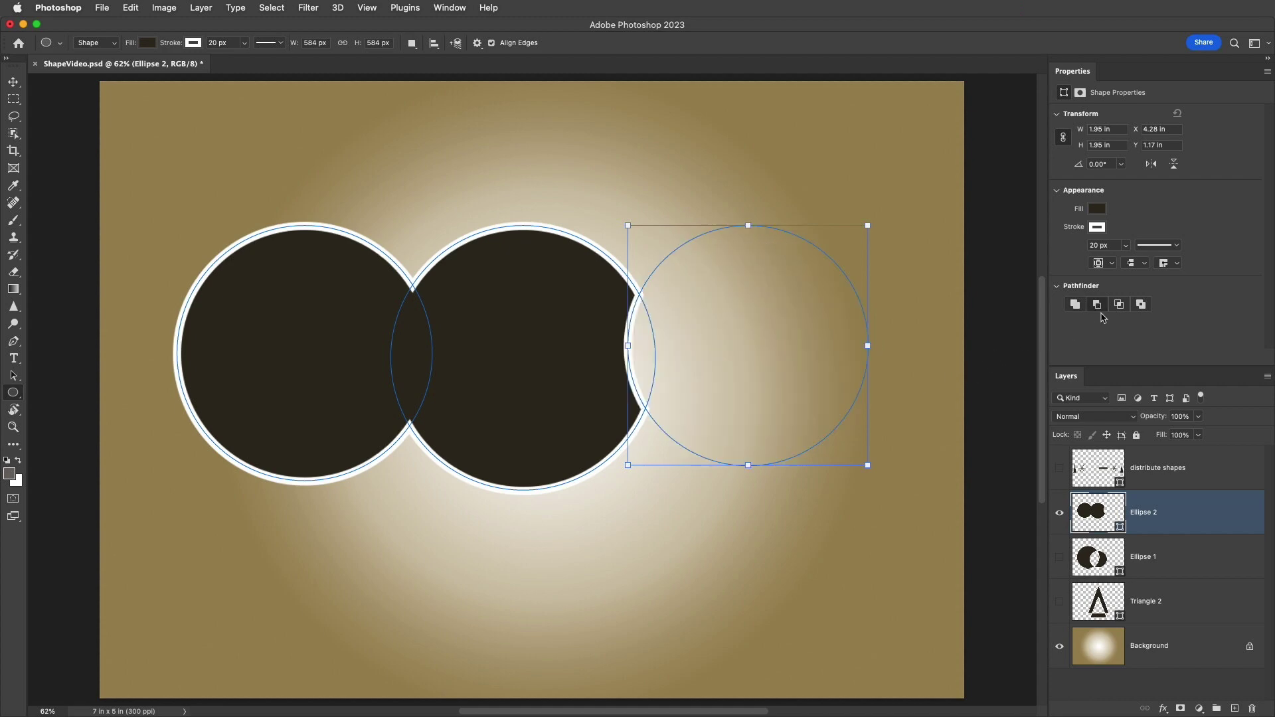
click(14, 375)
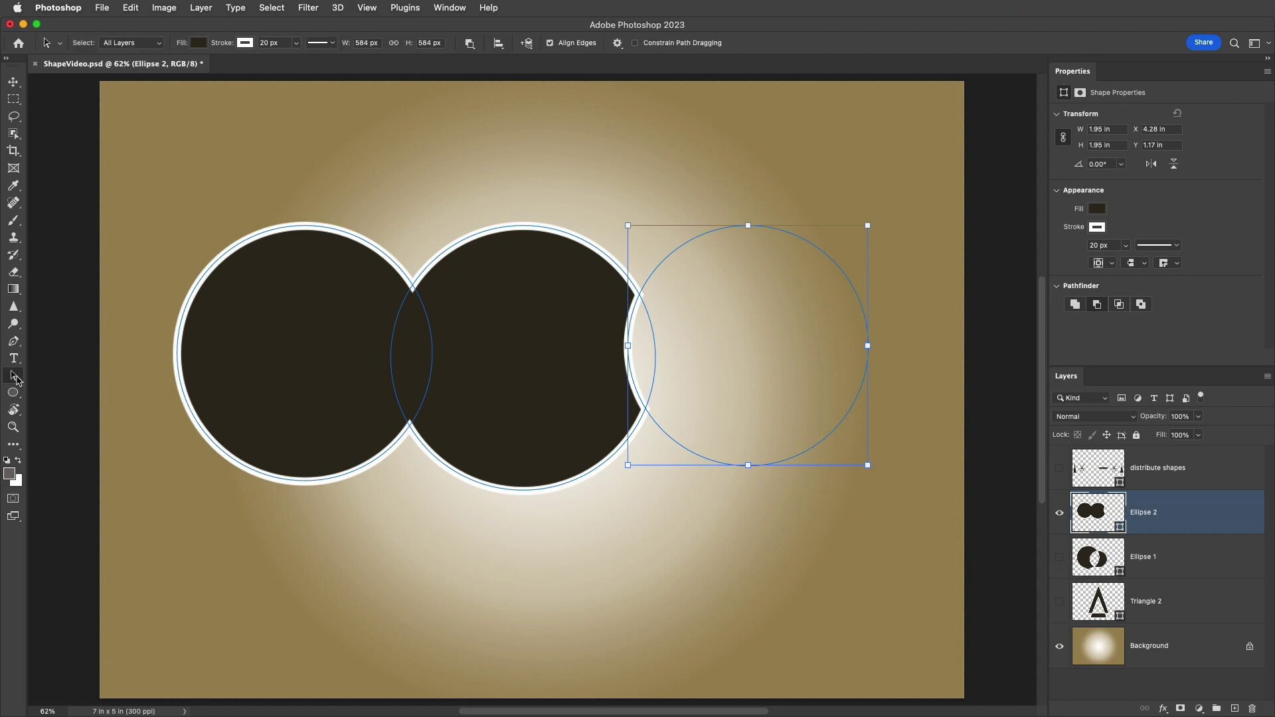
drag(706, 422, 388, 542)
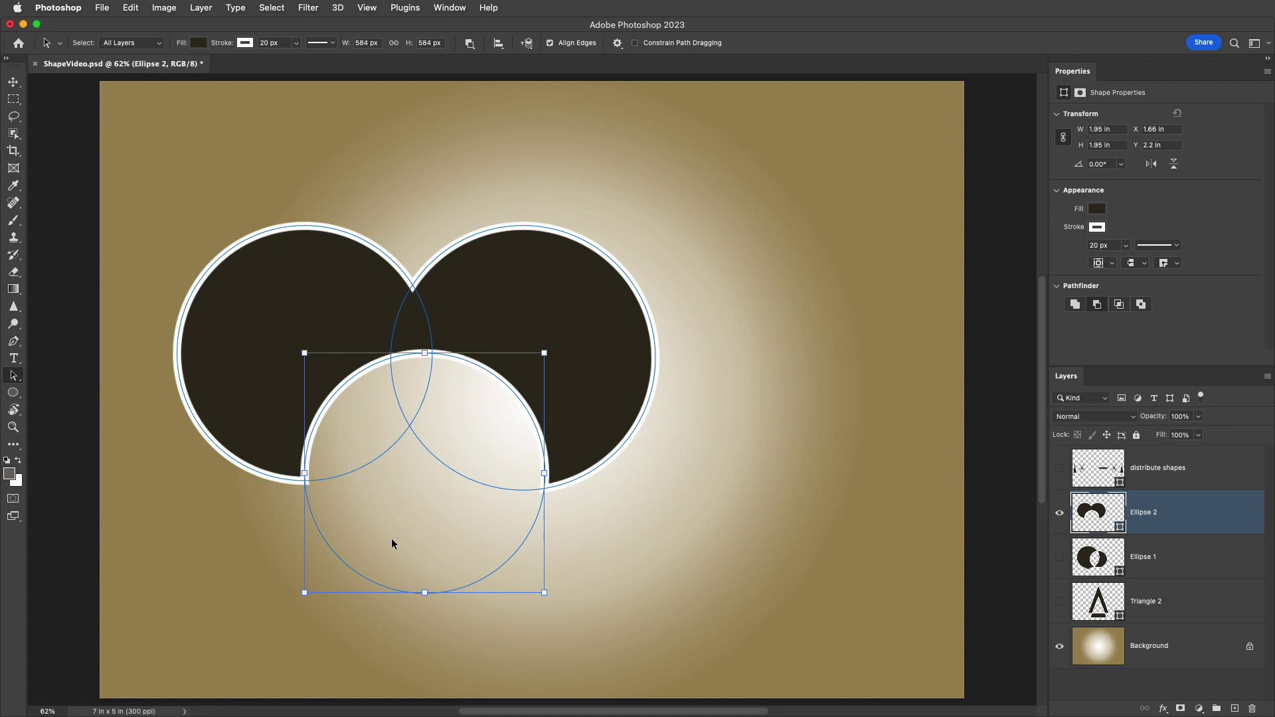
key(super+z)
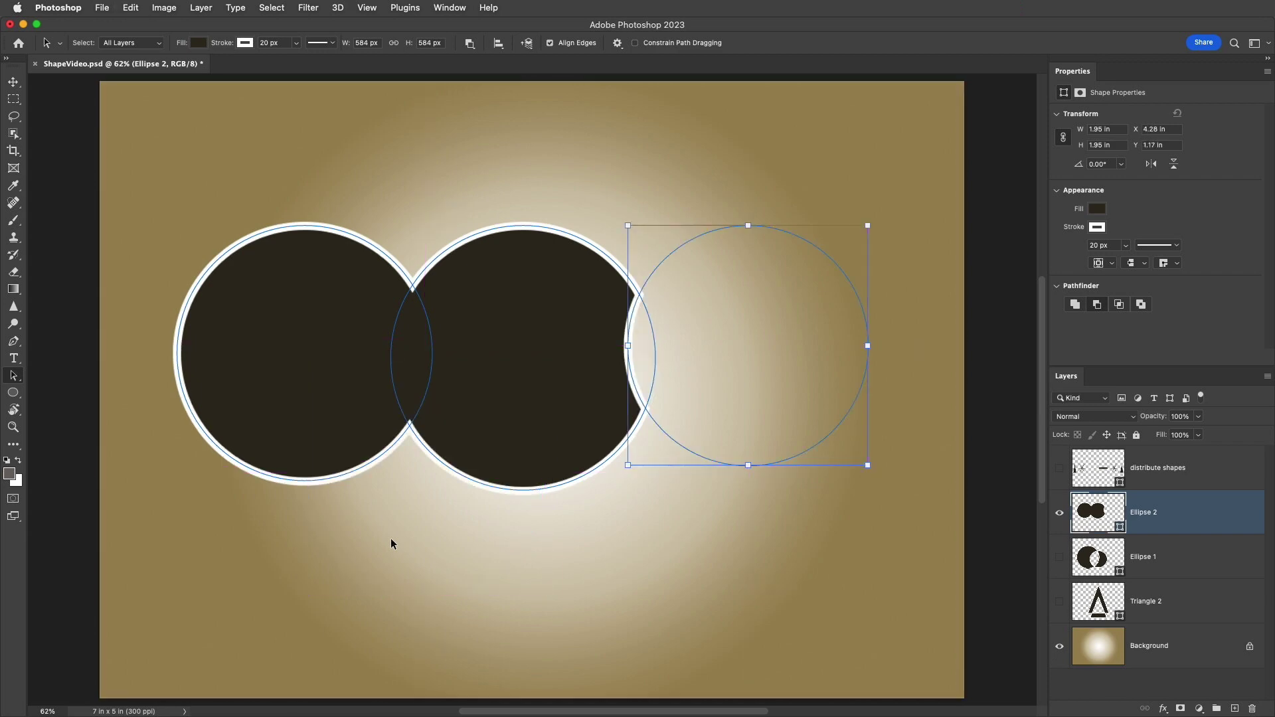
click(523, 440)
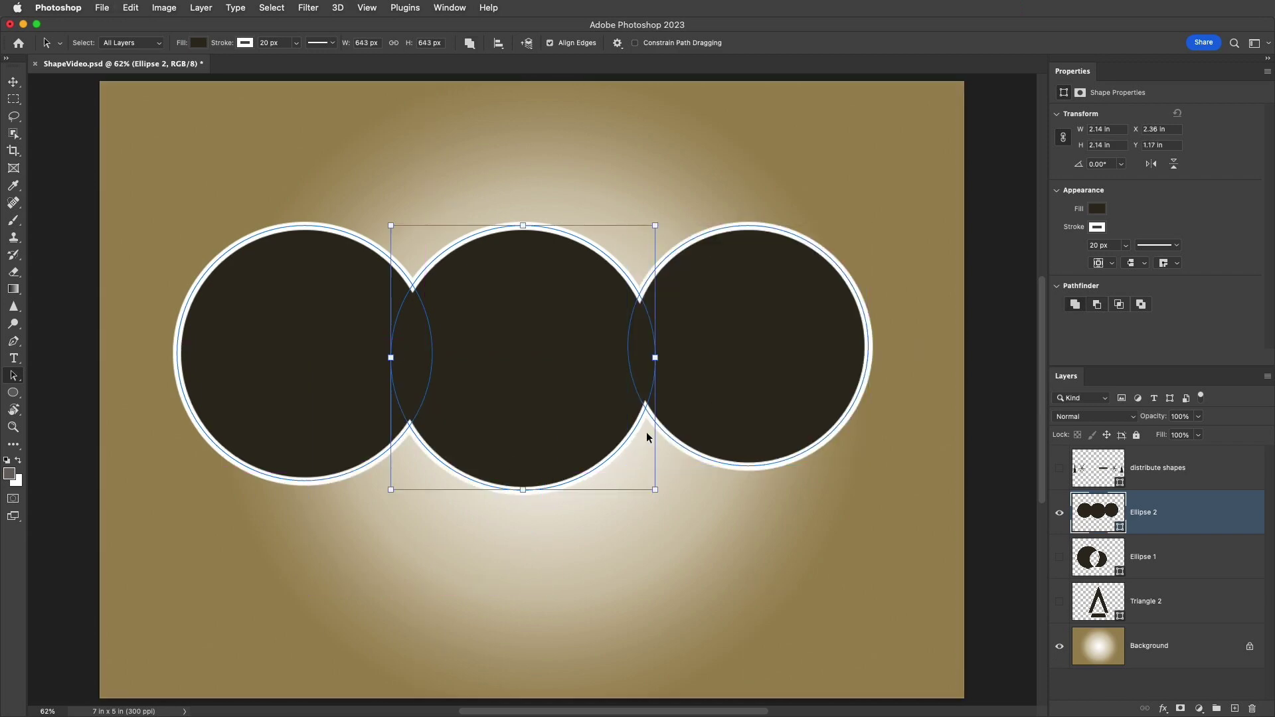
Make the middle circle a Subtract Front Shape cutout and bring it forward above the right circle
click(1097, 306)
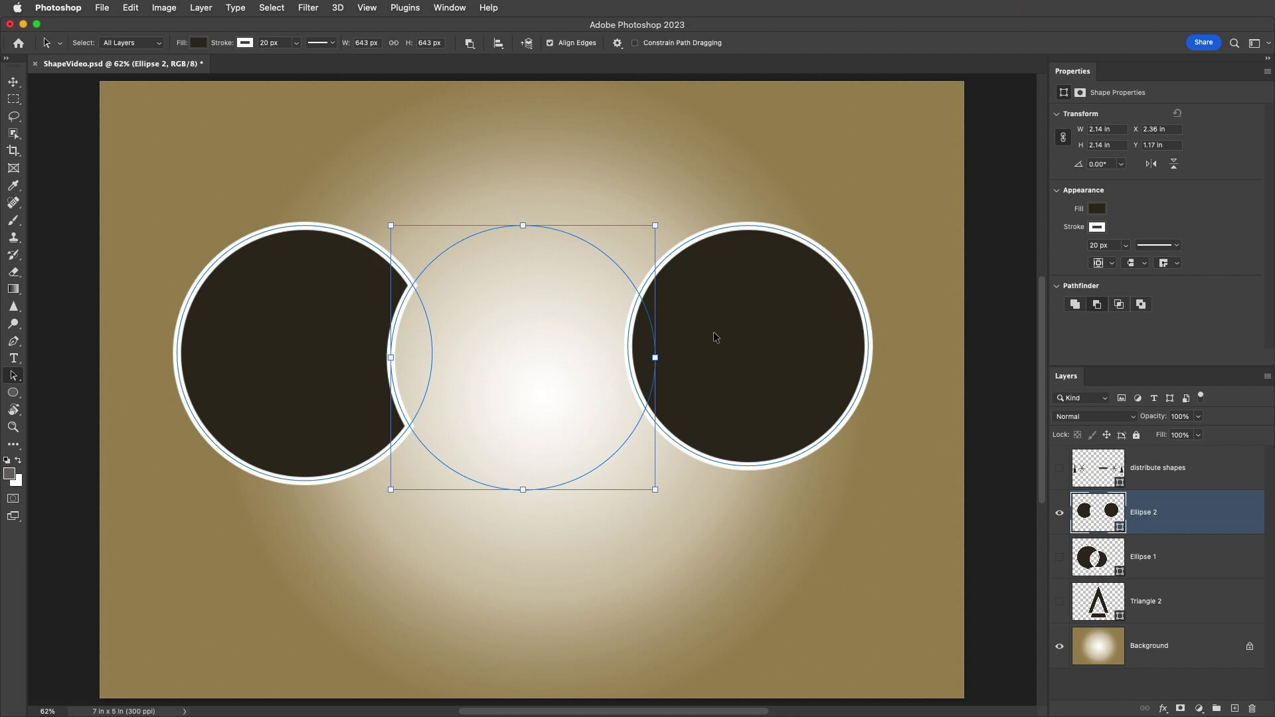
click(528, 43)
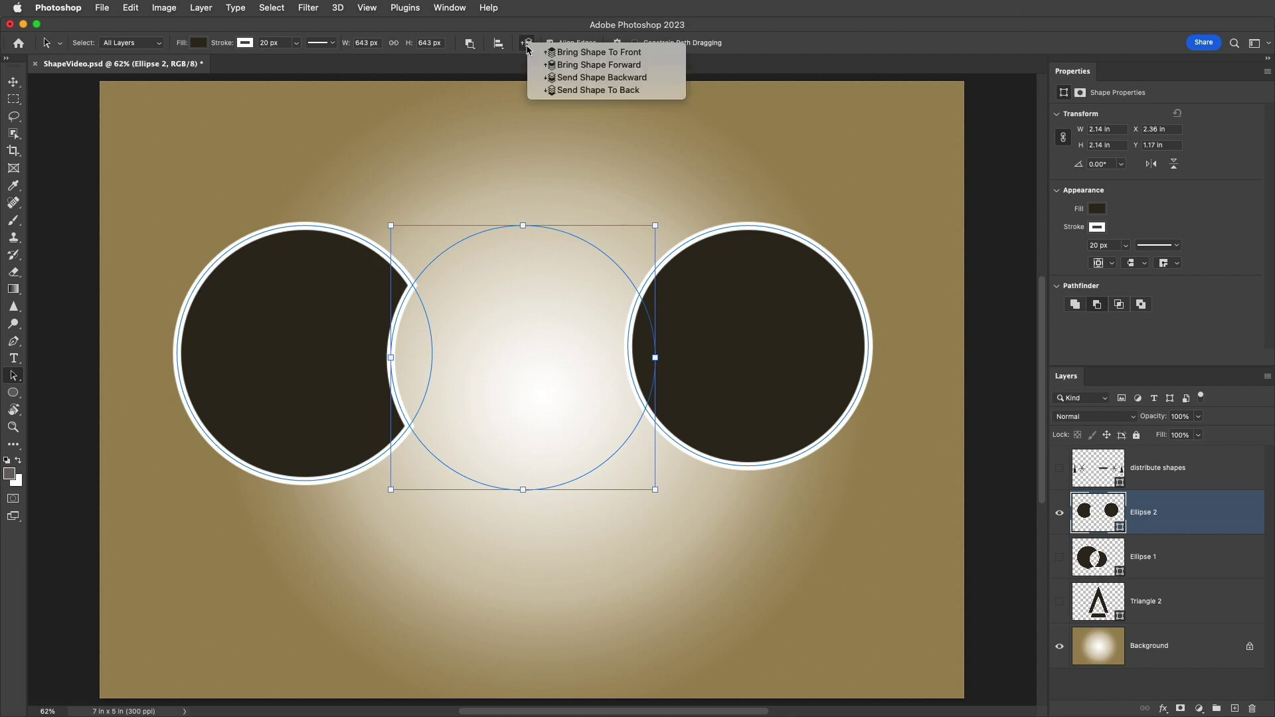
click(599, 65)
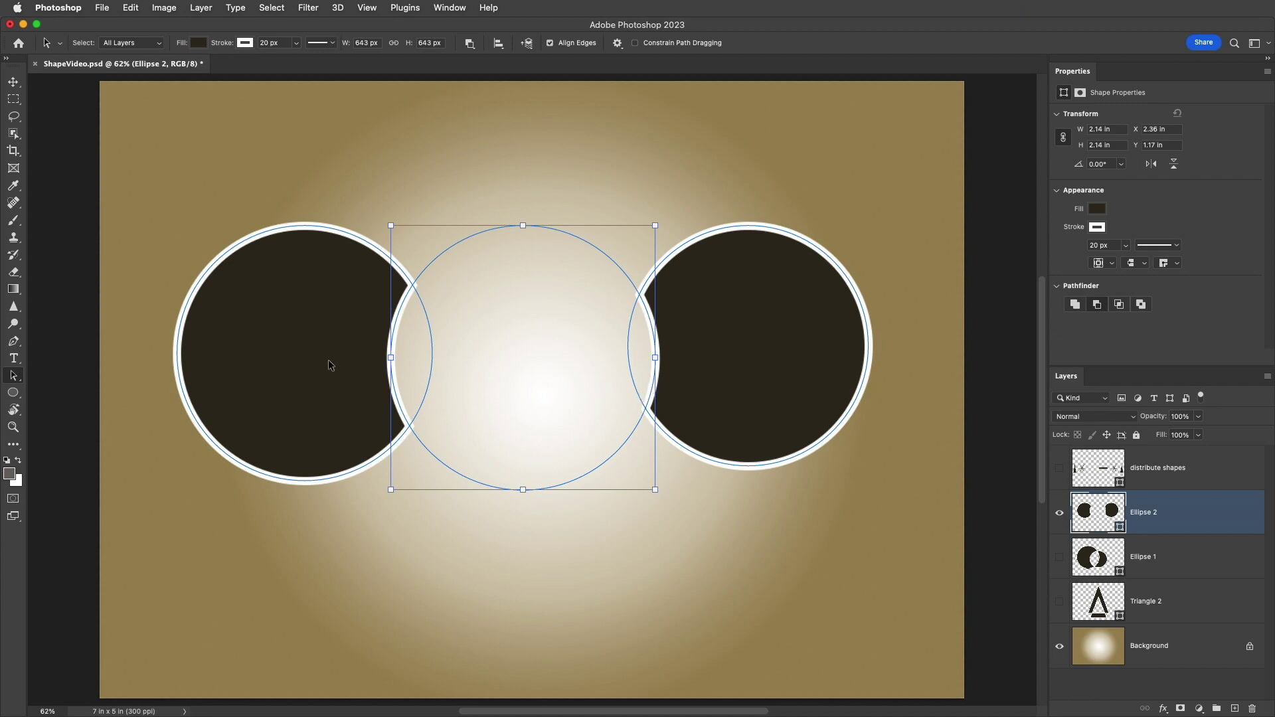
Hide Ellipse 2, show the distribute shapes layer and select all its paths
click(1059, 512)
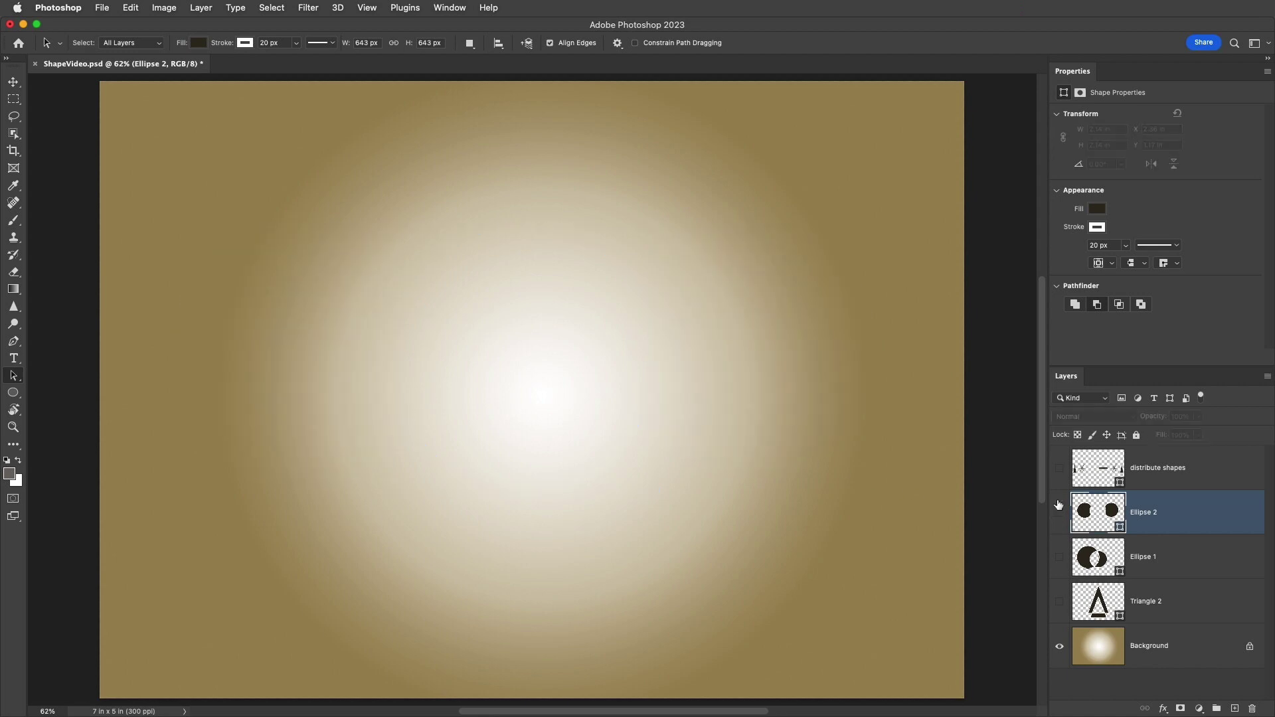
click(1060, 469)
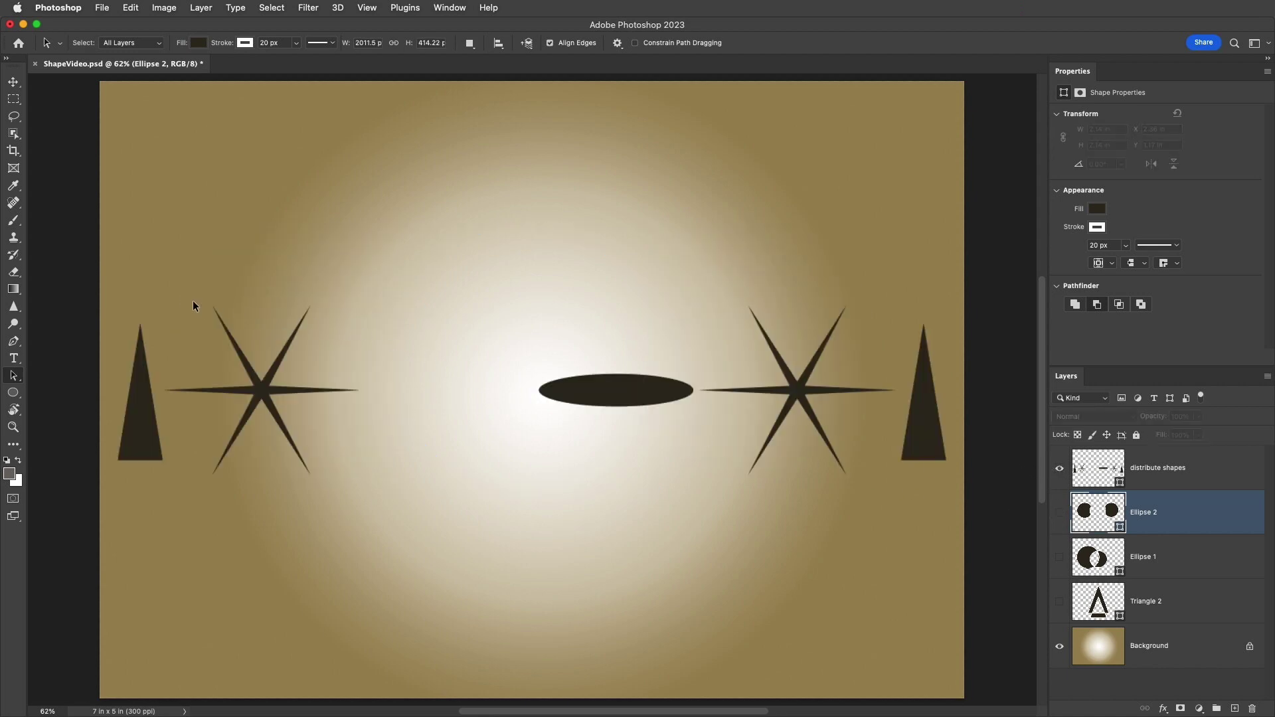
drag(182, 314, 958, 514)
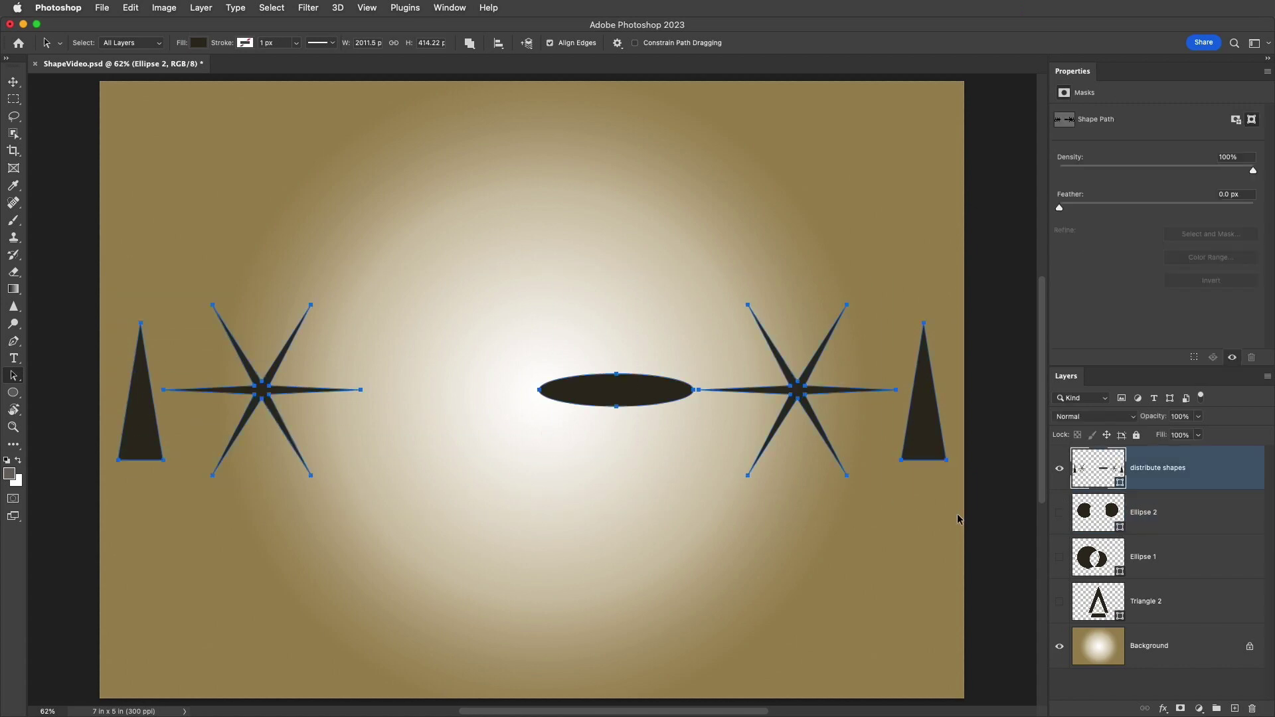
Distribute the five shapes by horizontal spacing, aligned relative to the selection
click(498, 44)
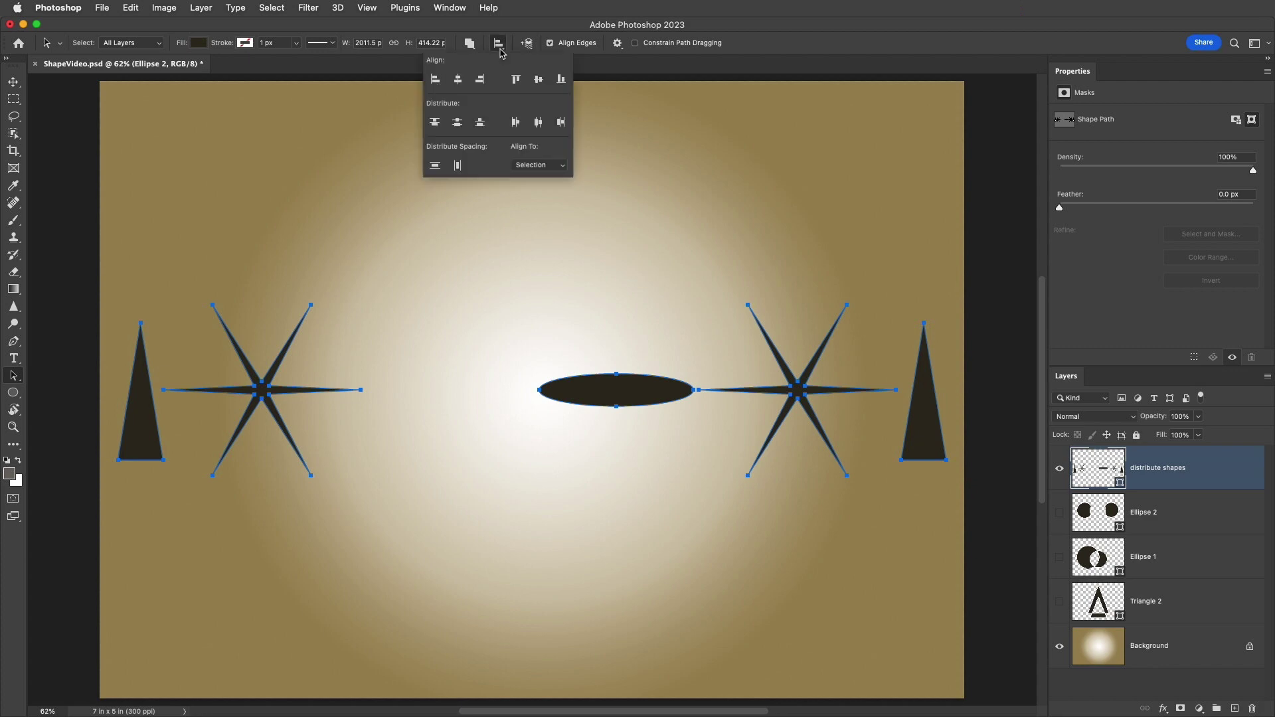
click(555, 170)
click(551, 169)
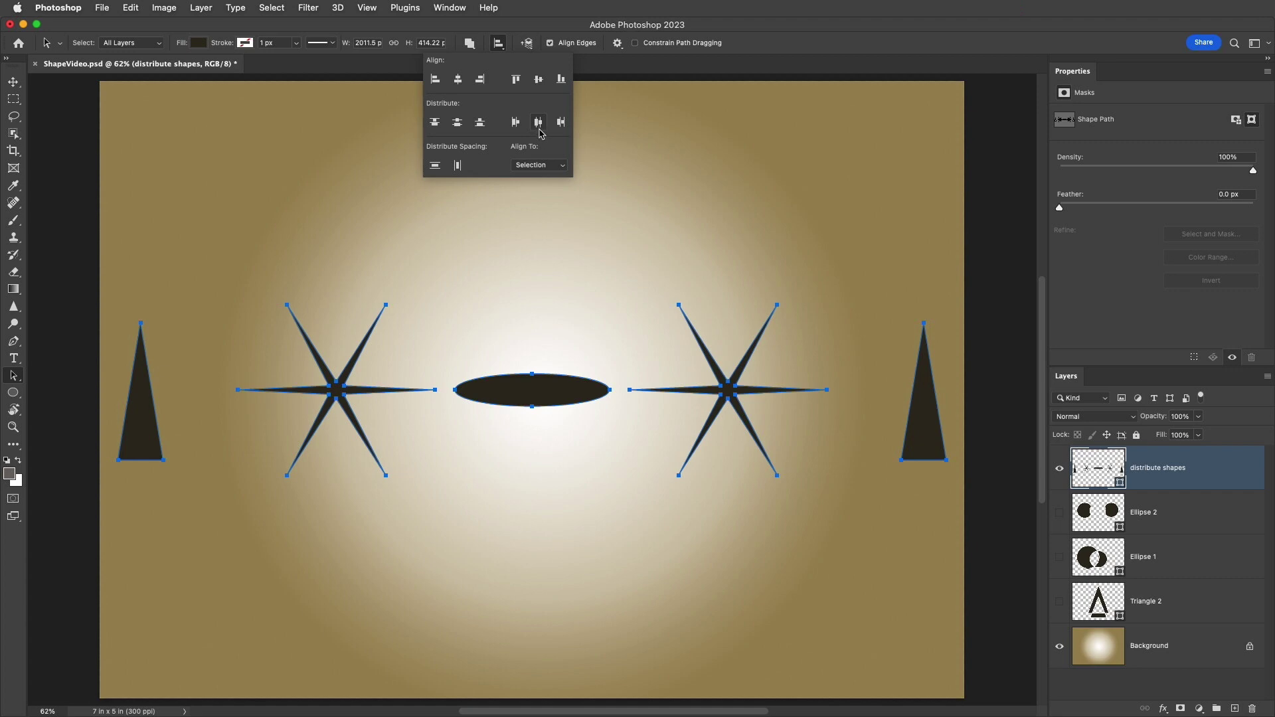
click(459, 170)
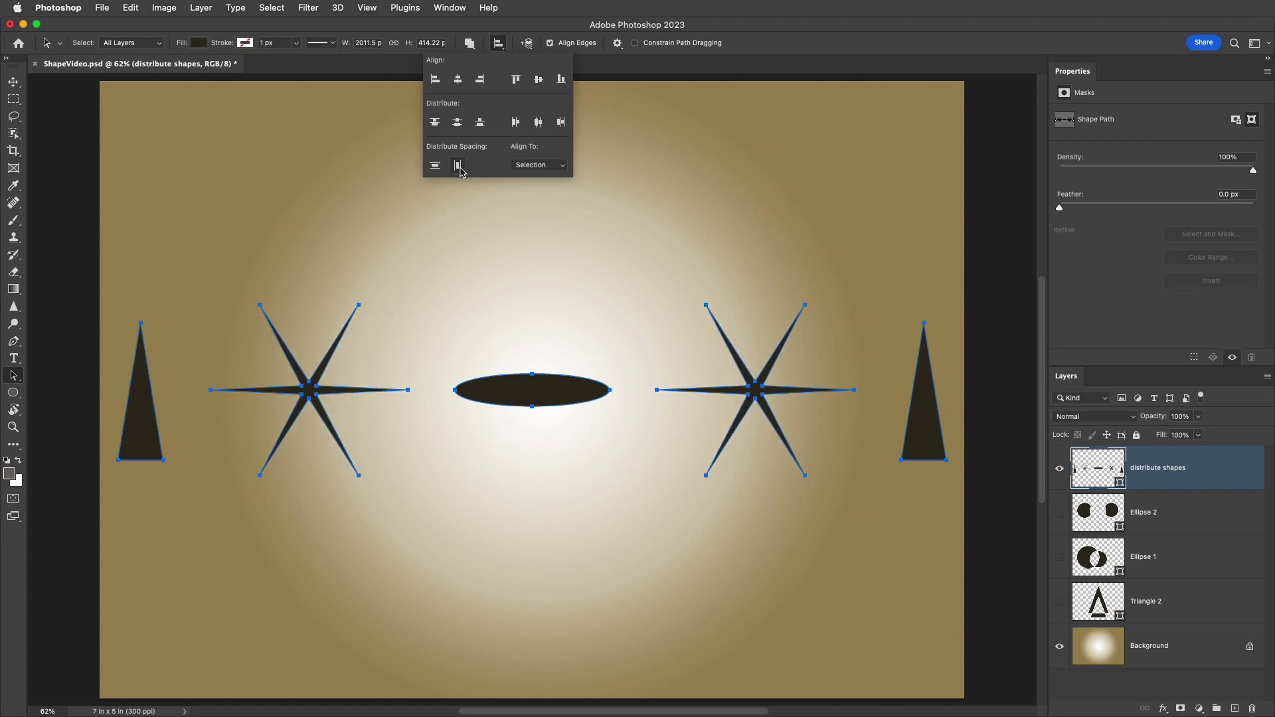